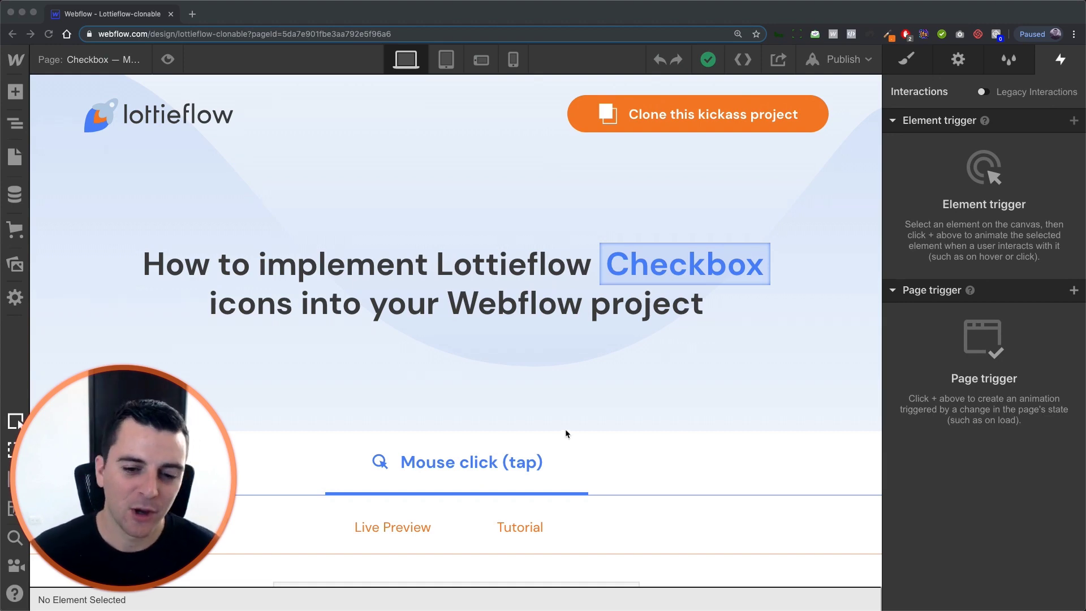
- Scroll the Checkbox page down to the Mouse click live preview with Options 1–3
scroll(565, 433, down, 5)
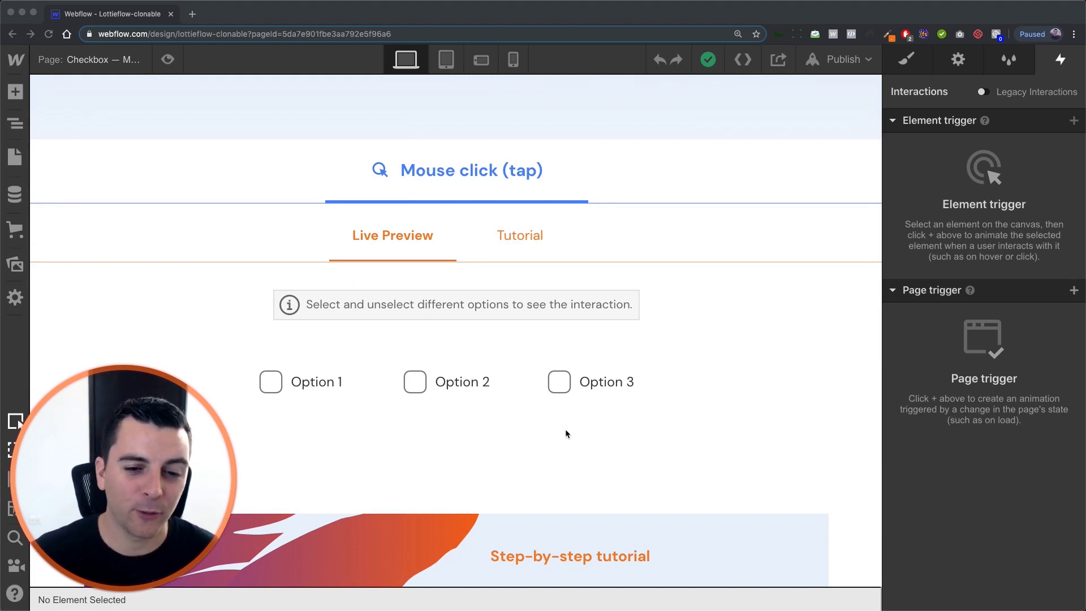
click(173, 59)
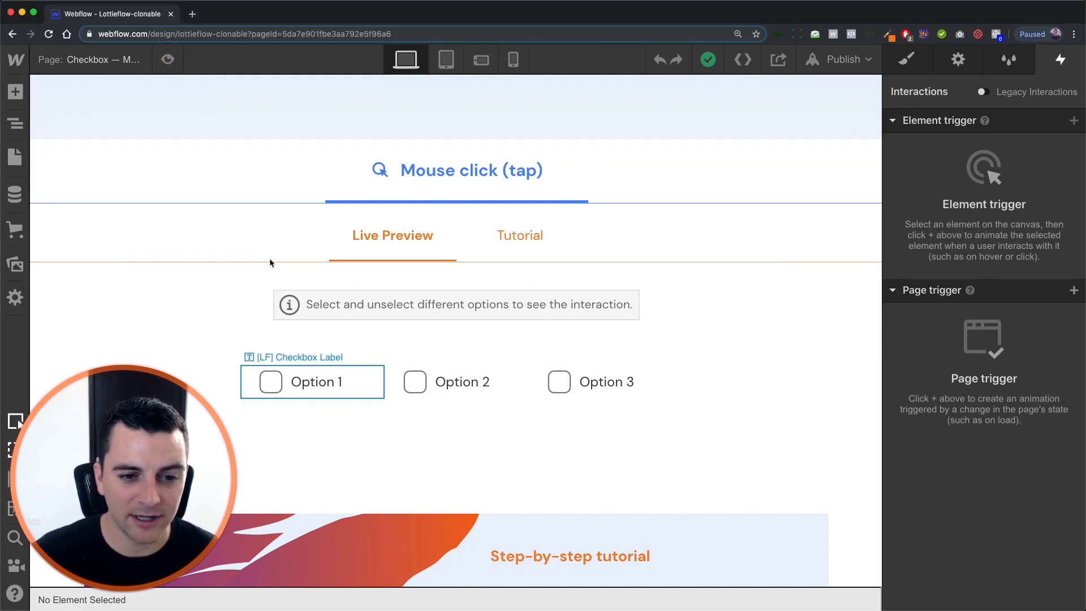
click(166, 60)
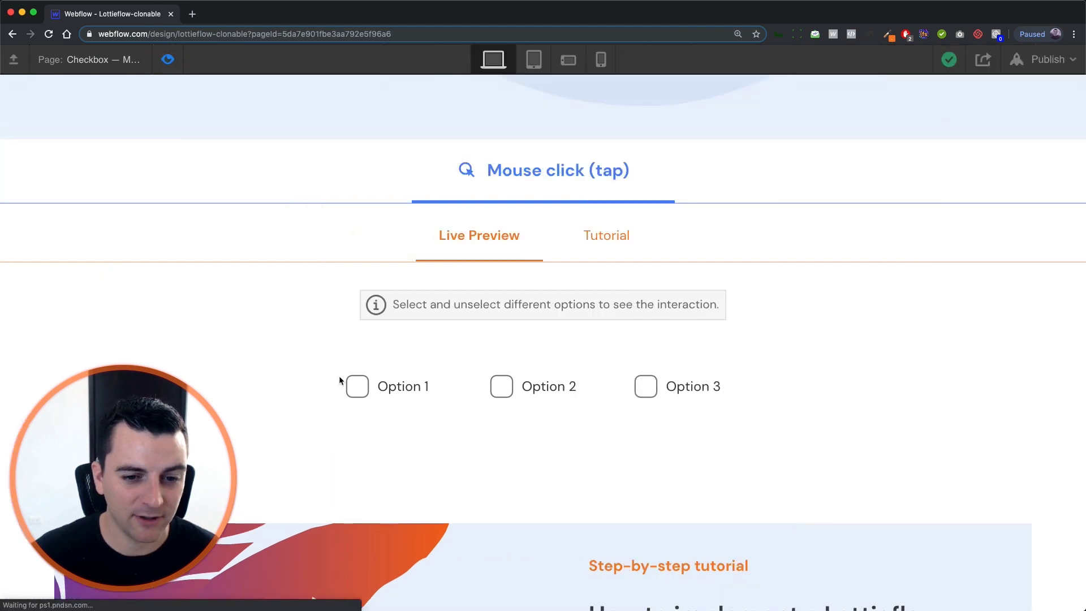
click(403, 391)
click(571, 394)
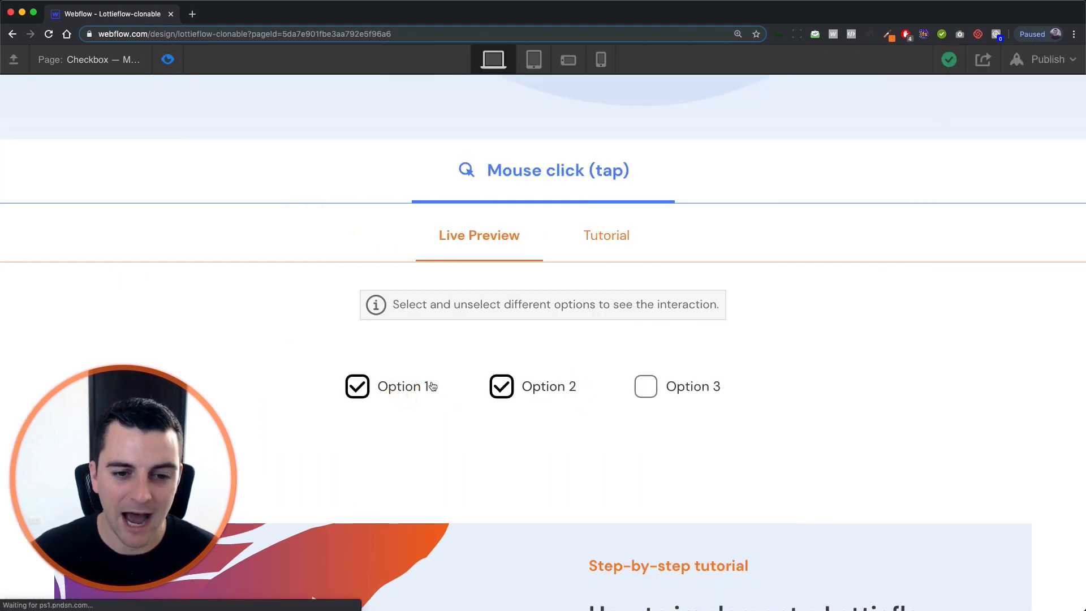
click(418, 386)
click(538, 387)
click(684, 389)
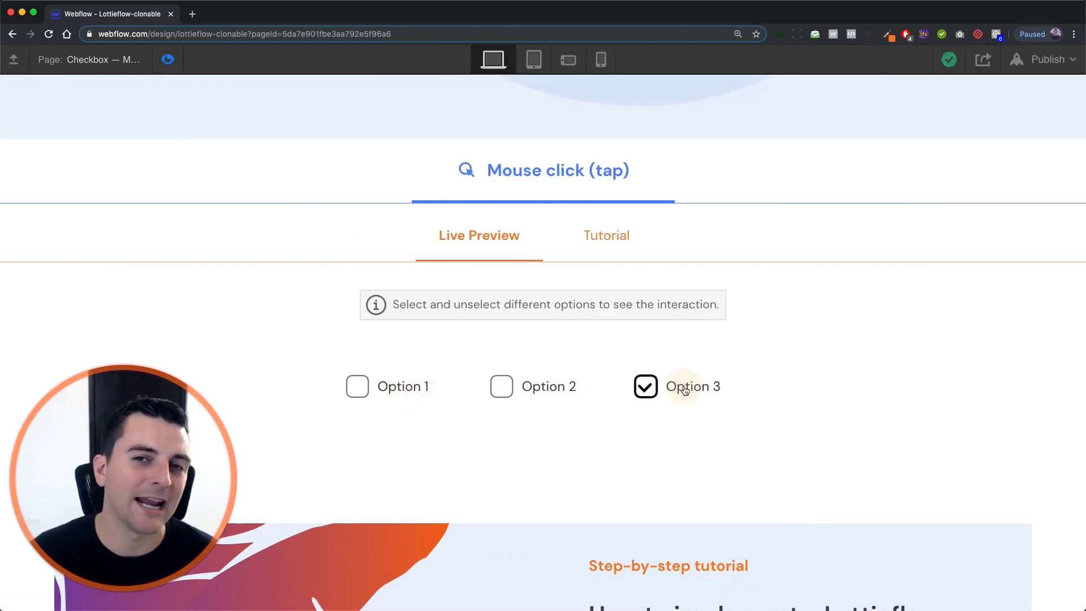
click(555, 388)
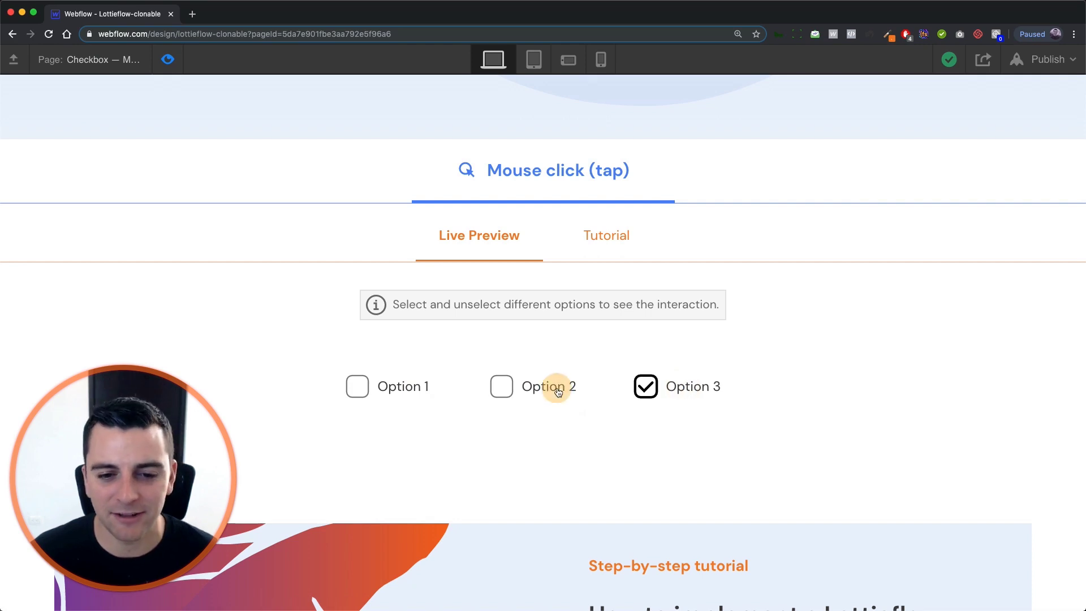
click(380, 387)
click(536, 387)
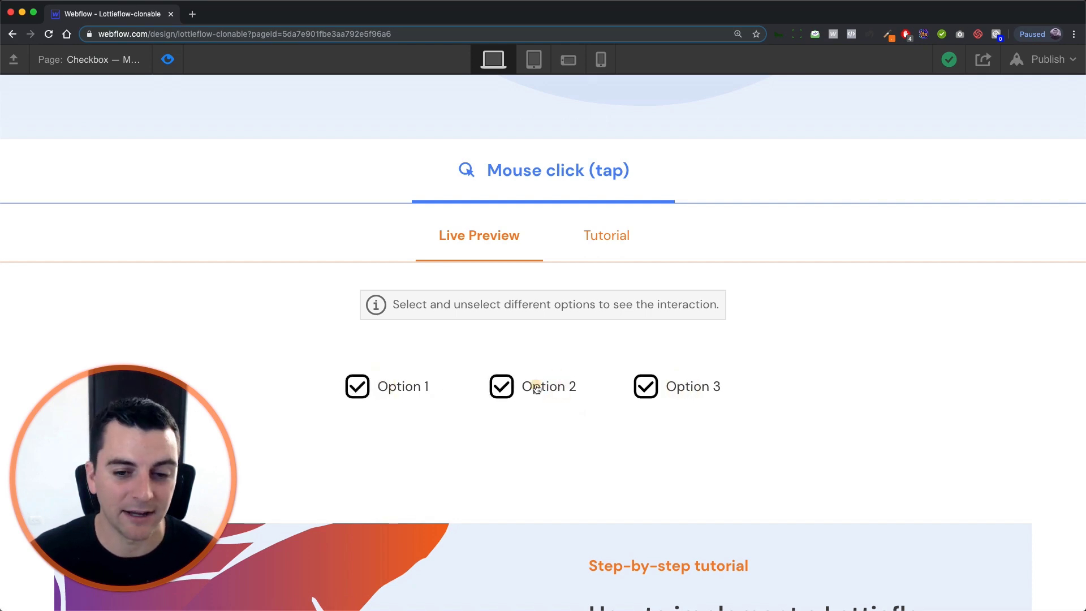
click(396, 388)
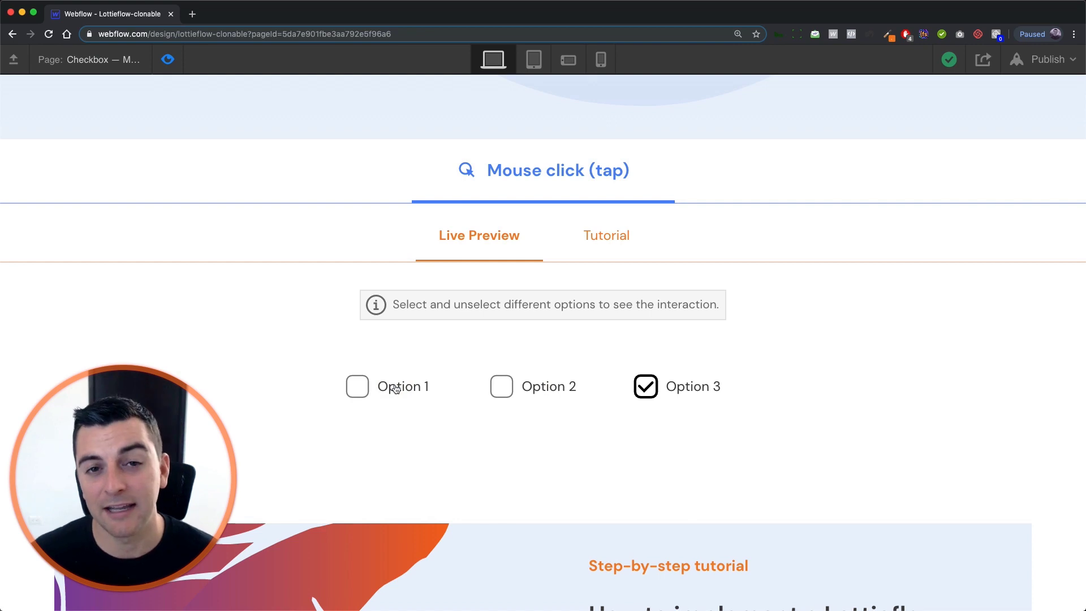
click(395, 388)
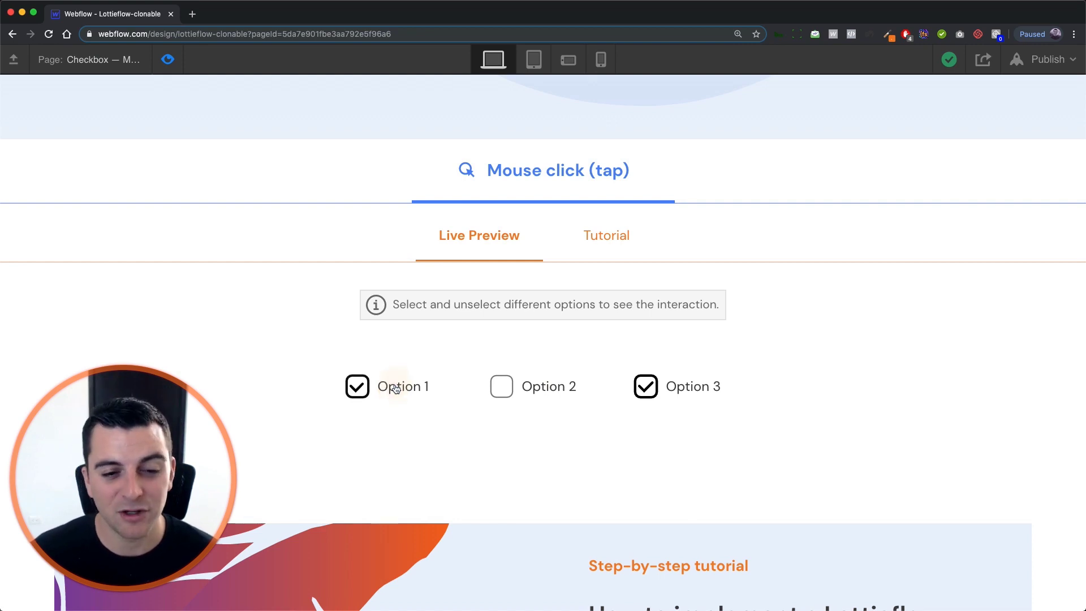
click(542, 387)
click(412, 387)
click(514, 397)
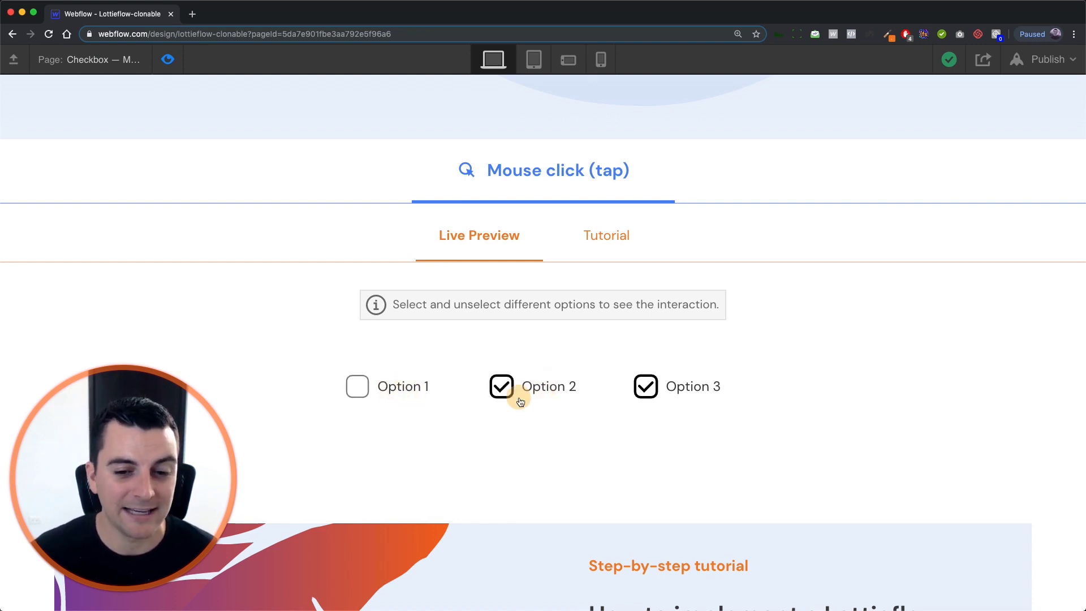
click(679, 389)
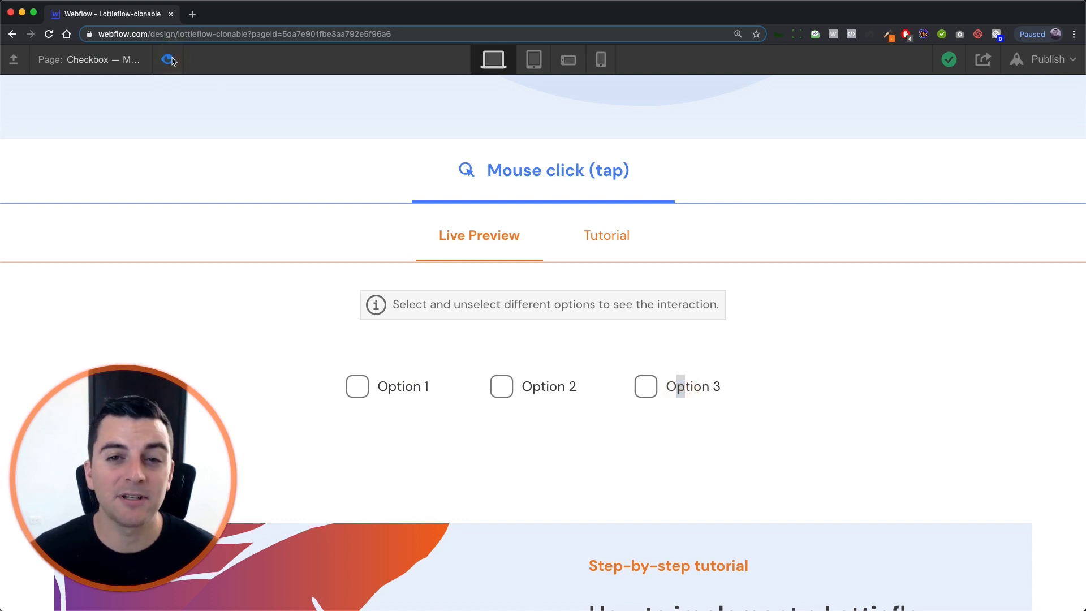
click(170, 60)
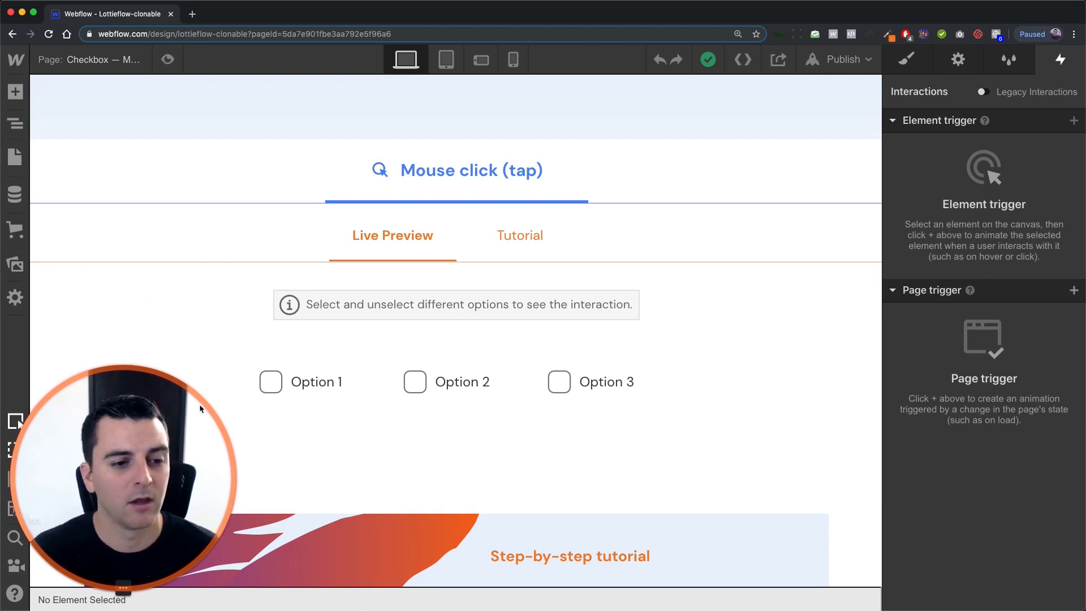
- Select the Option 2 checkbox label on the canvas
drag(200, 408, 626, 450)
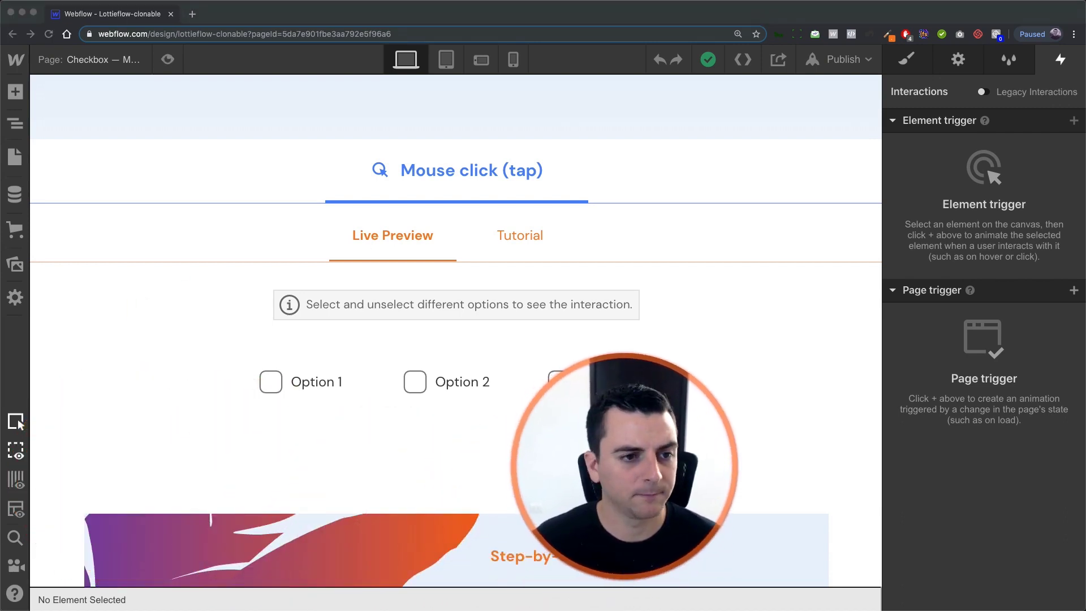
click(15, 123)
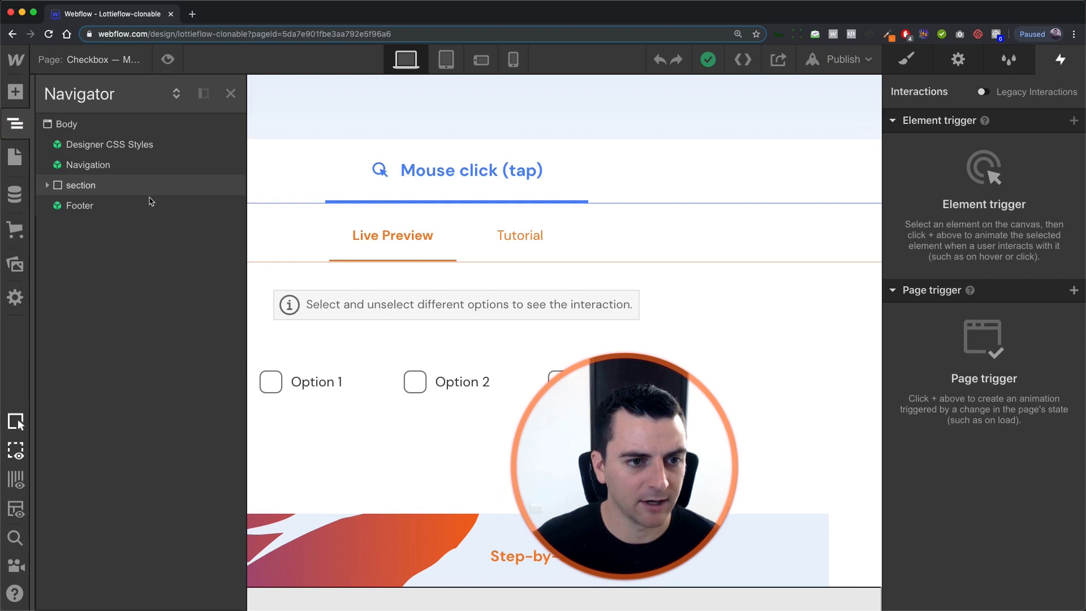
click(383, 365)
click(390, 383)
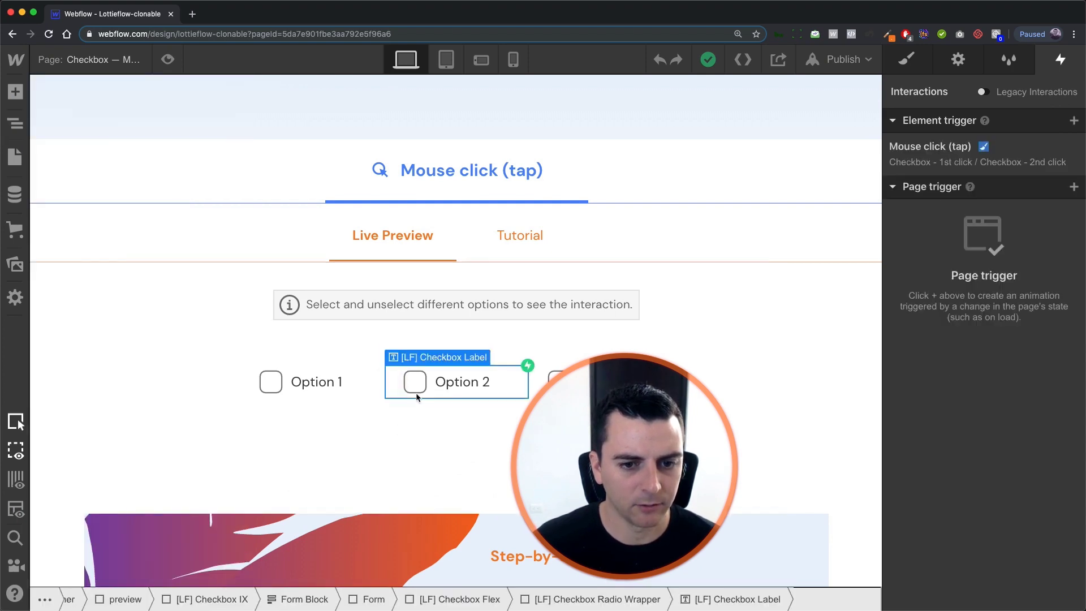
- Select the Form Block in the Navigator, view its Settings, then select the first [LF] Checkbox Radio Wrapper
click(13, 124)
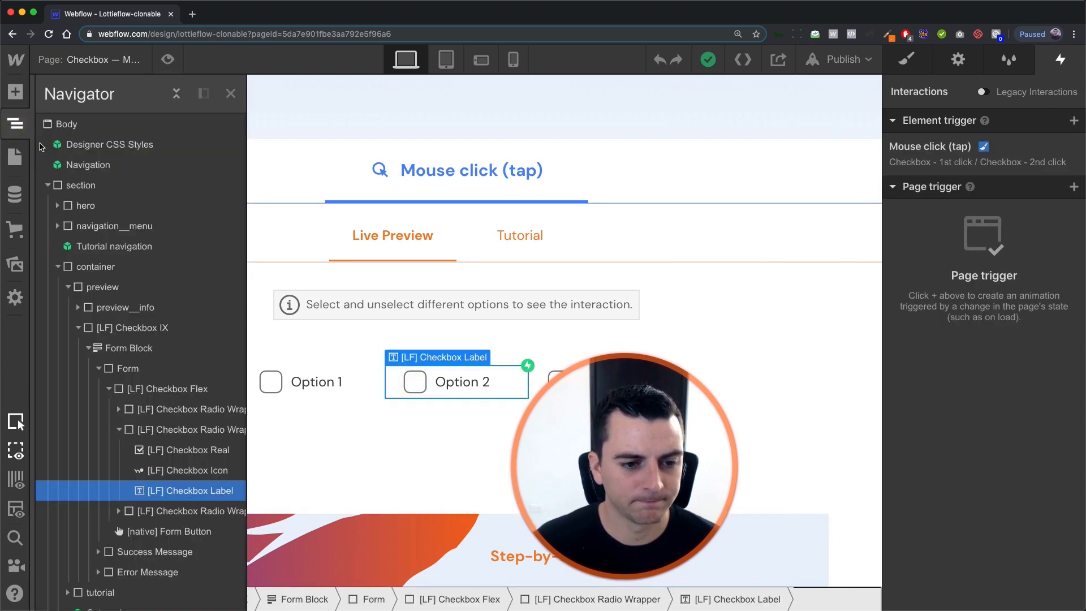
click(118, 429)
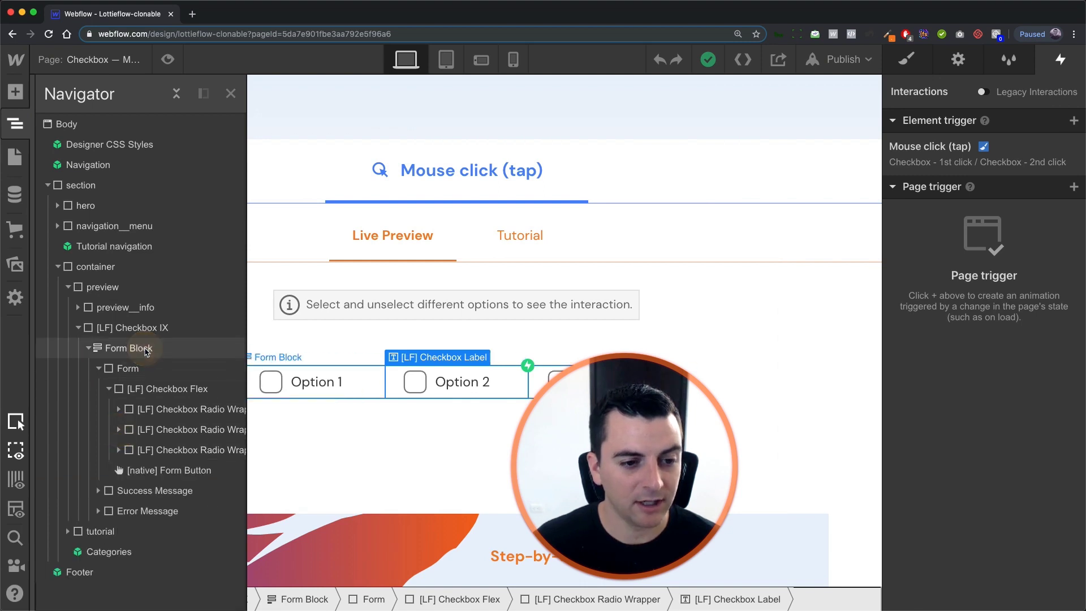
click(146, 350)
click(964, 74)
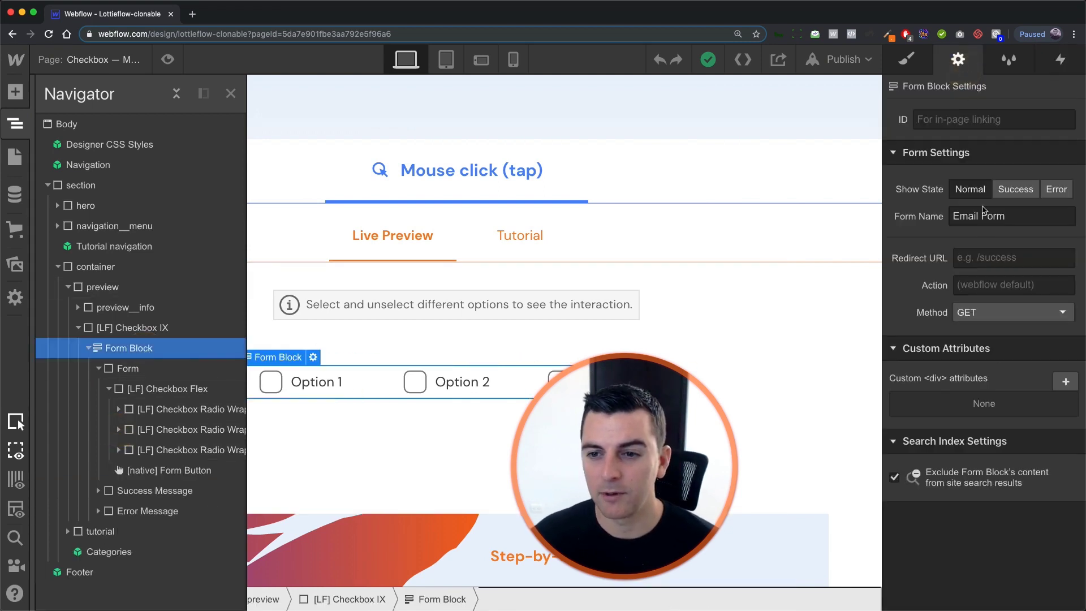
click(190, 408)
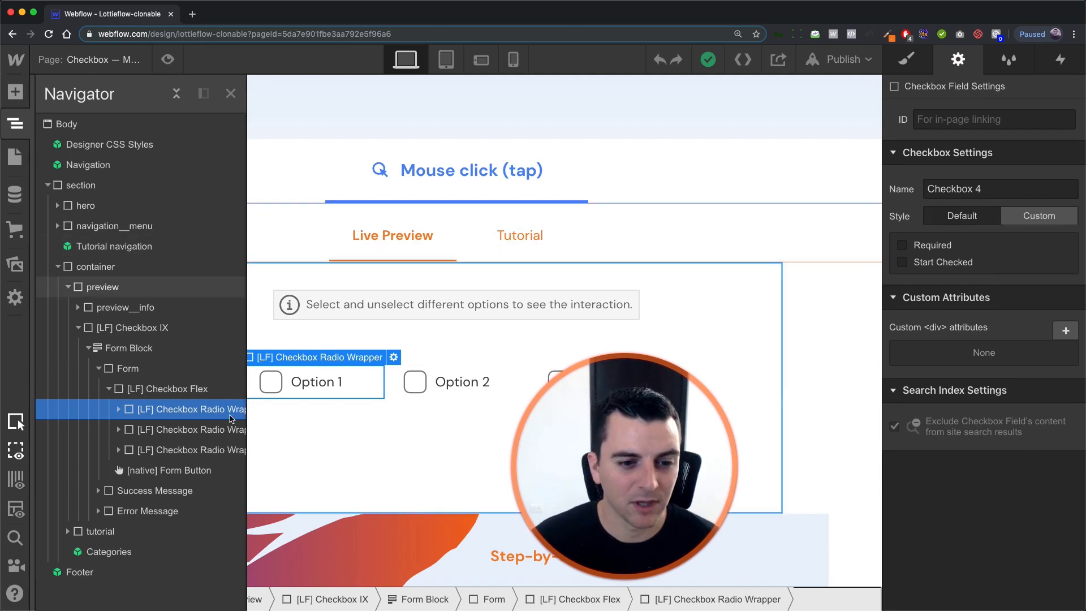
- Expand the first wrapper, inspect [LF] Checkbox Real's styles, then select the 40×40 px [LF] Checkbox Icon
click(119, 411)
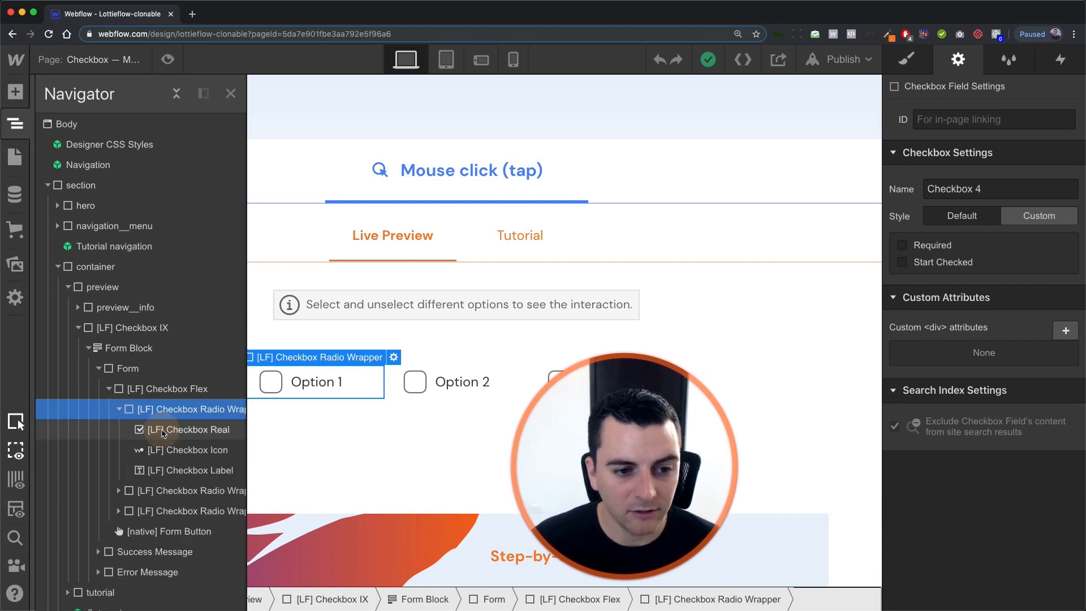
click(129, 432)
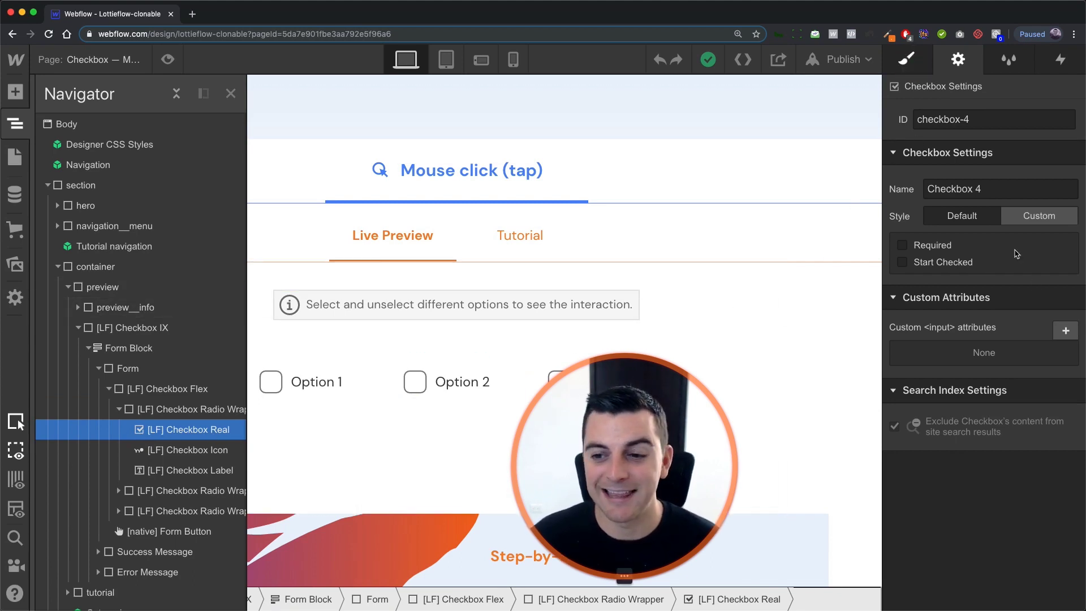
key(s)
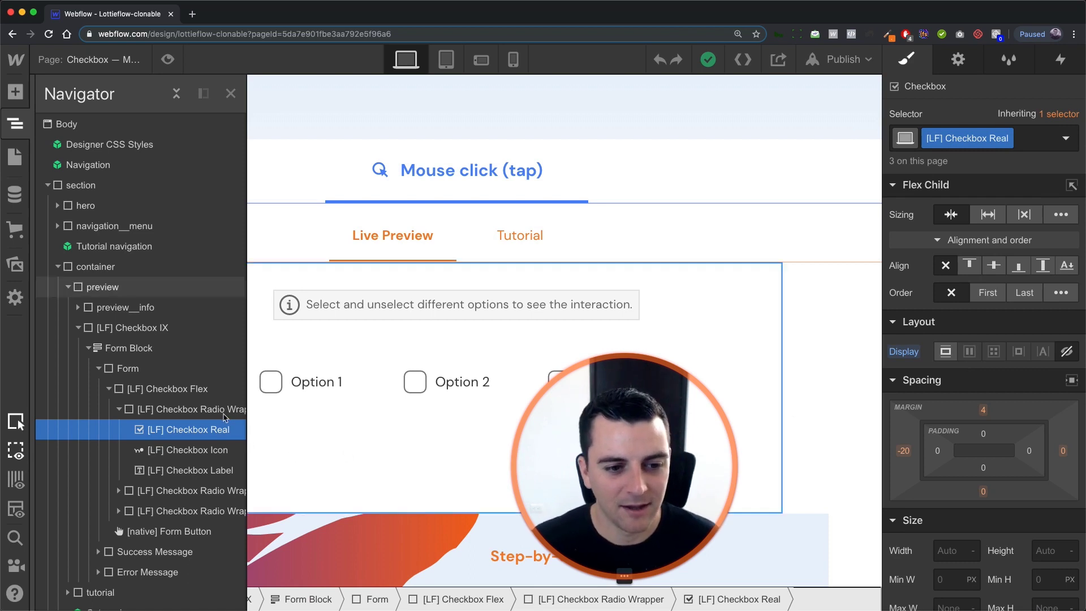
click(177, 452)
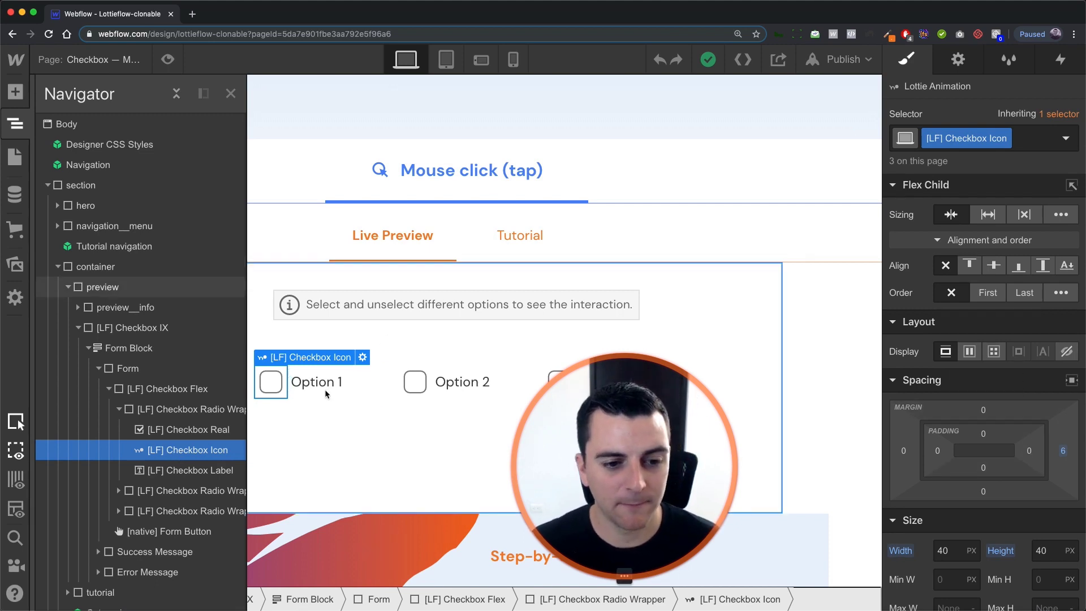
click(180, 470)
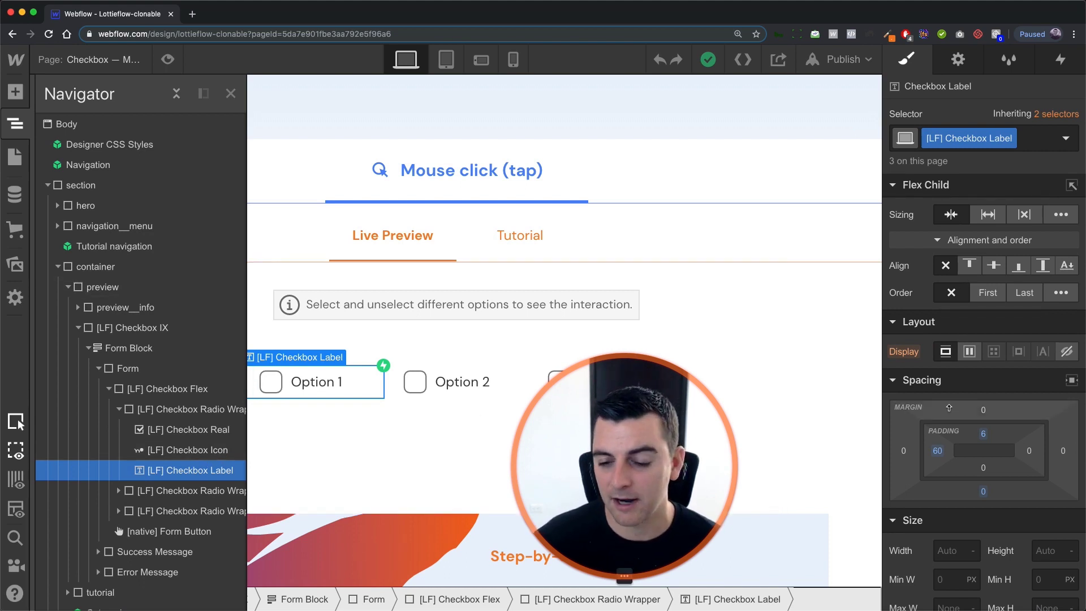
scroll(949, 408, down, 5)
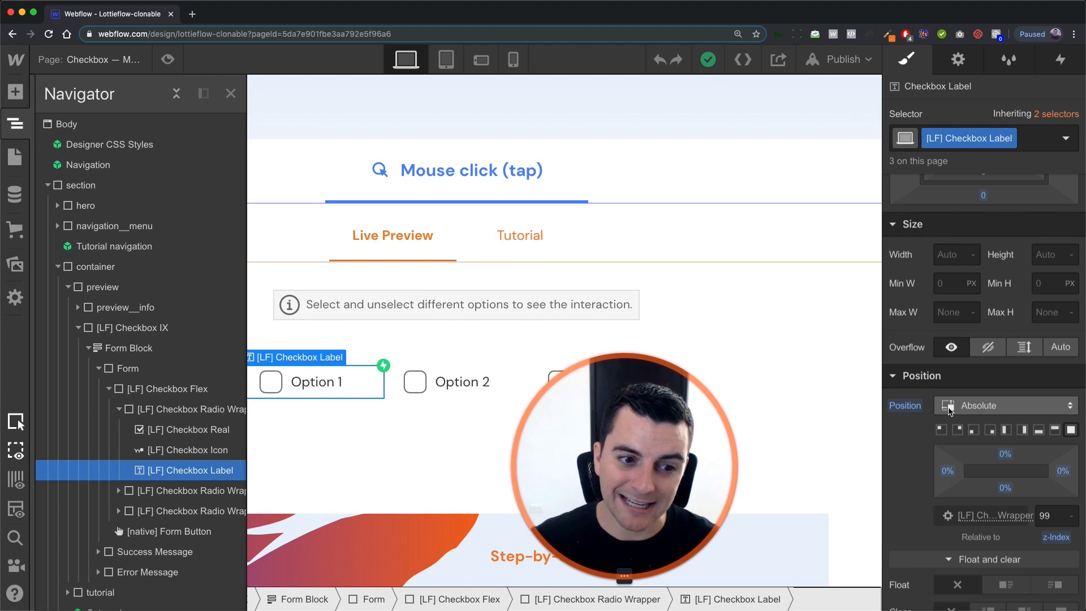
click(209, 409)
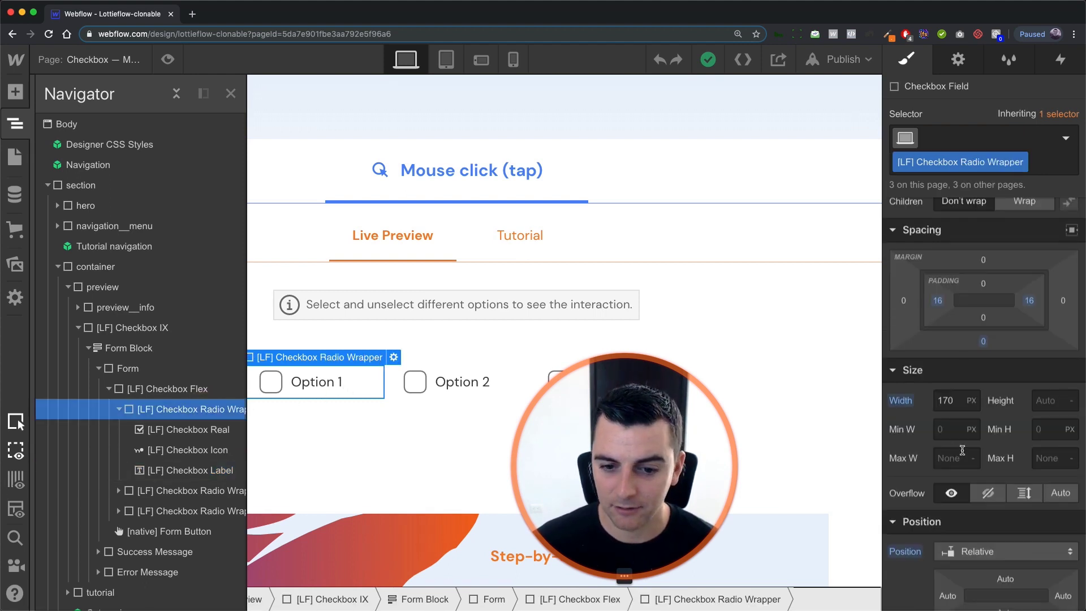
scroll(962, 450, down, 5)
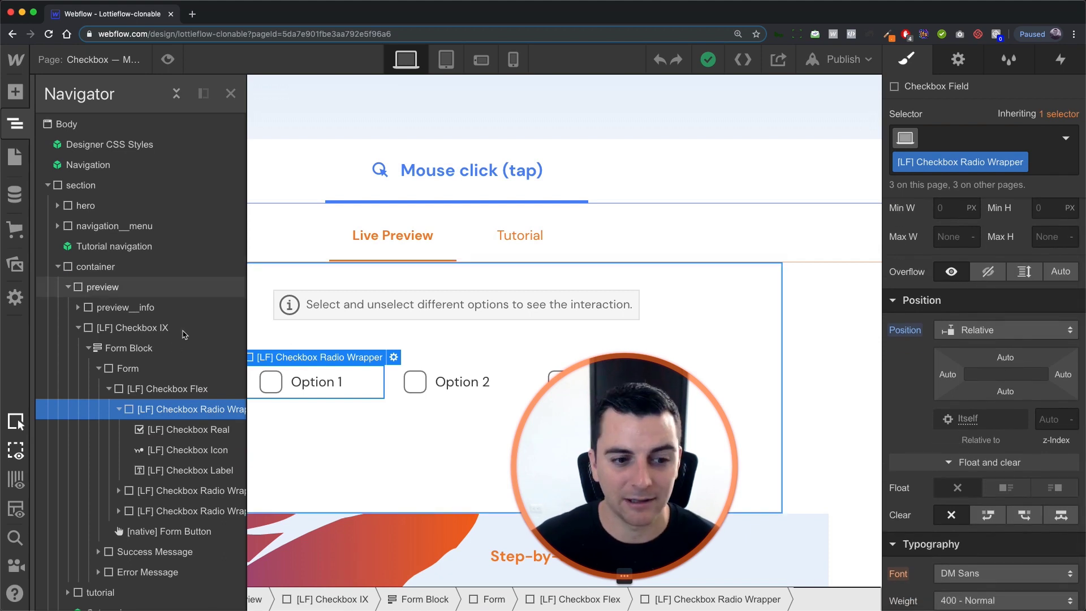
click(193, 471)
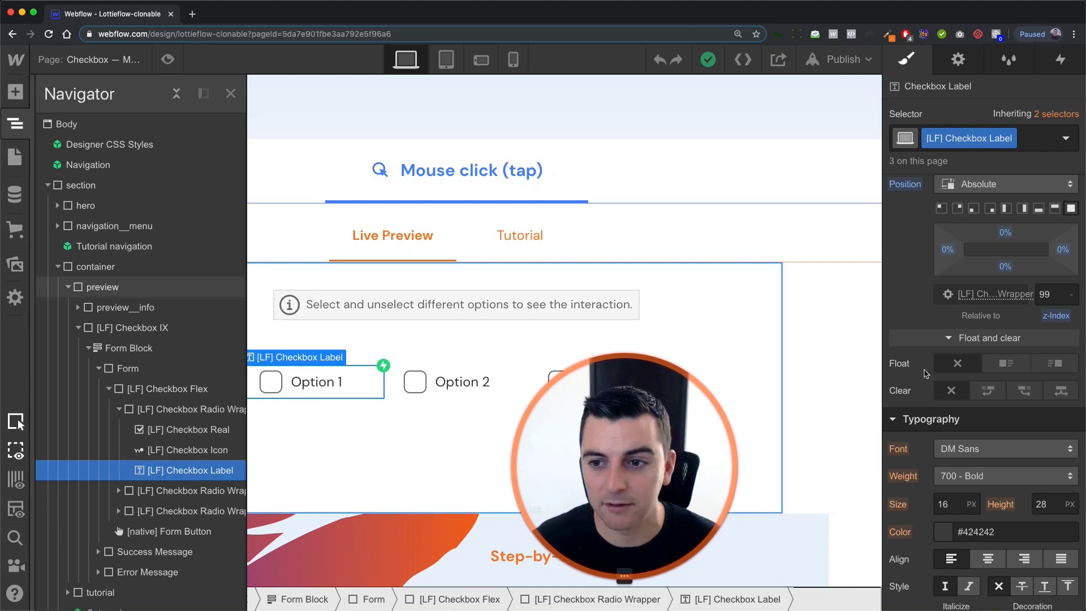
scroll(926, 375, up, 1)
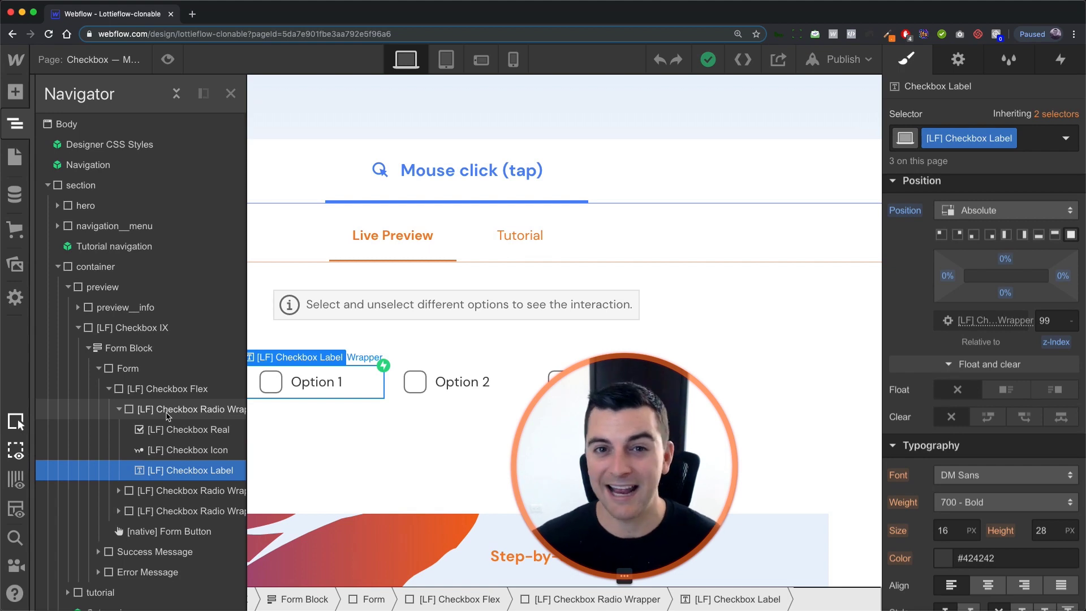
click(191, 428)
- Close the Navigator panel so Options 1–3 and their real checkbox inputs are fully visible
scroll(982, 312, up, 5)
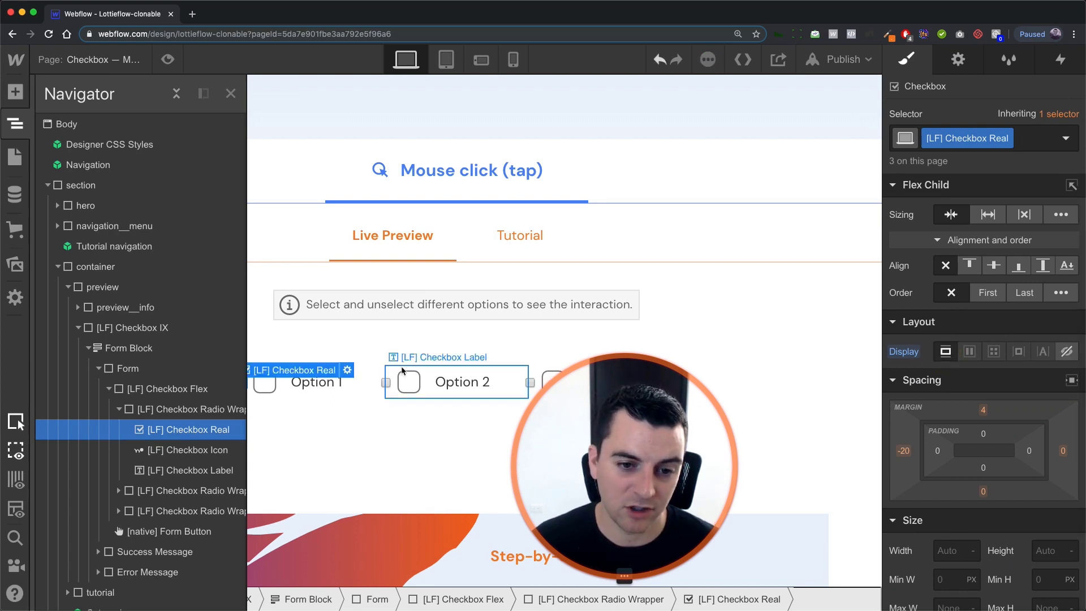
click(230, 93)
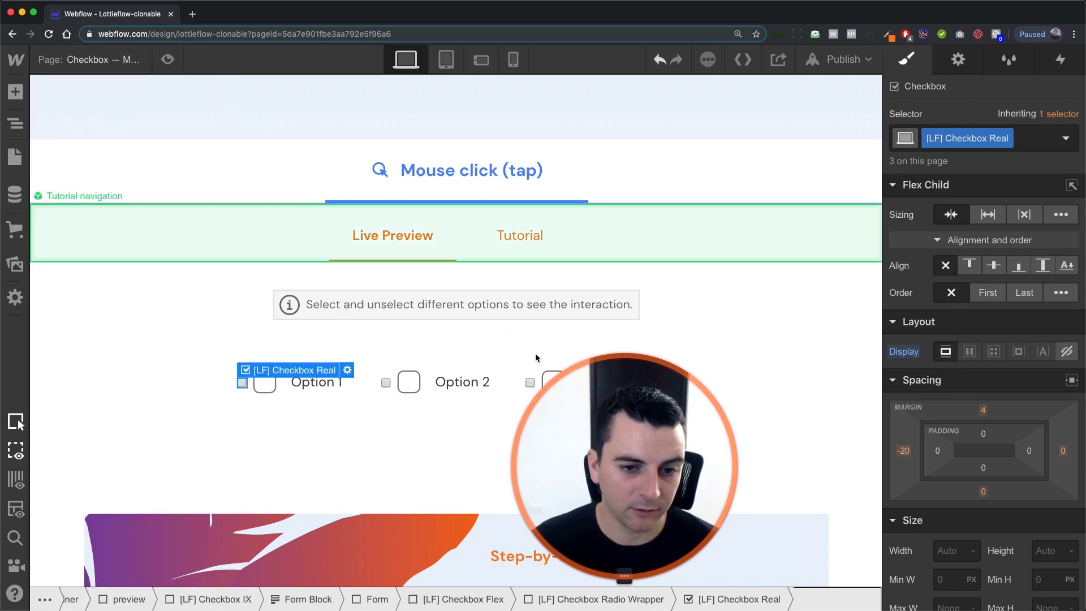
drag(601, 450, 110, 433)
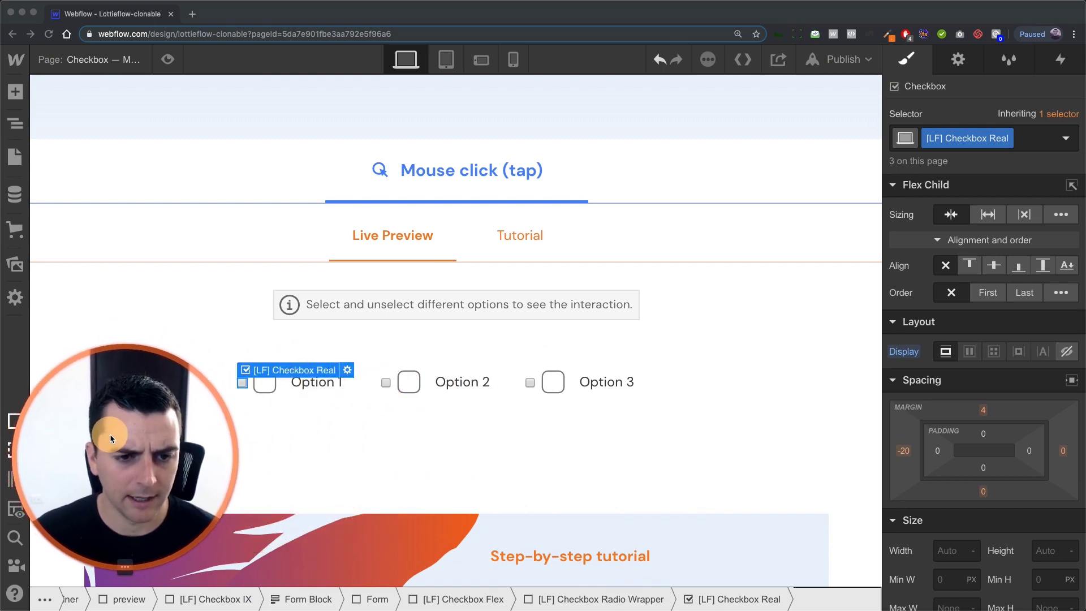
click(378, 237)
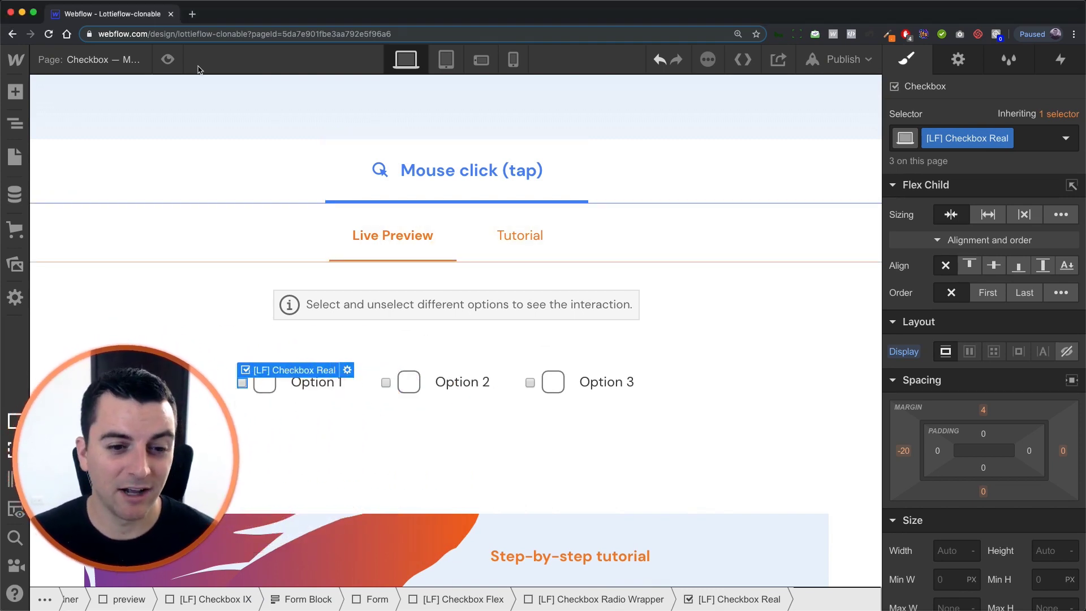
- Enter Preview and toggle Option 1 on and off repeatedly to watch its check animation
click(169, 61)
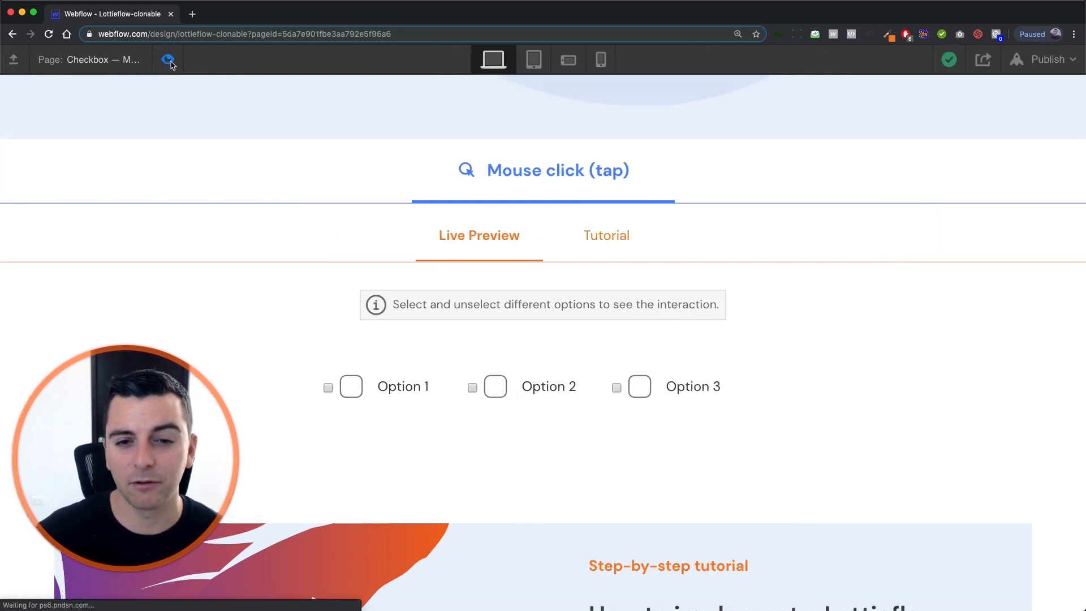
click(411, 394)
double_click(411, 395)
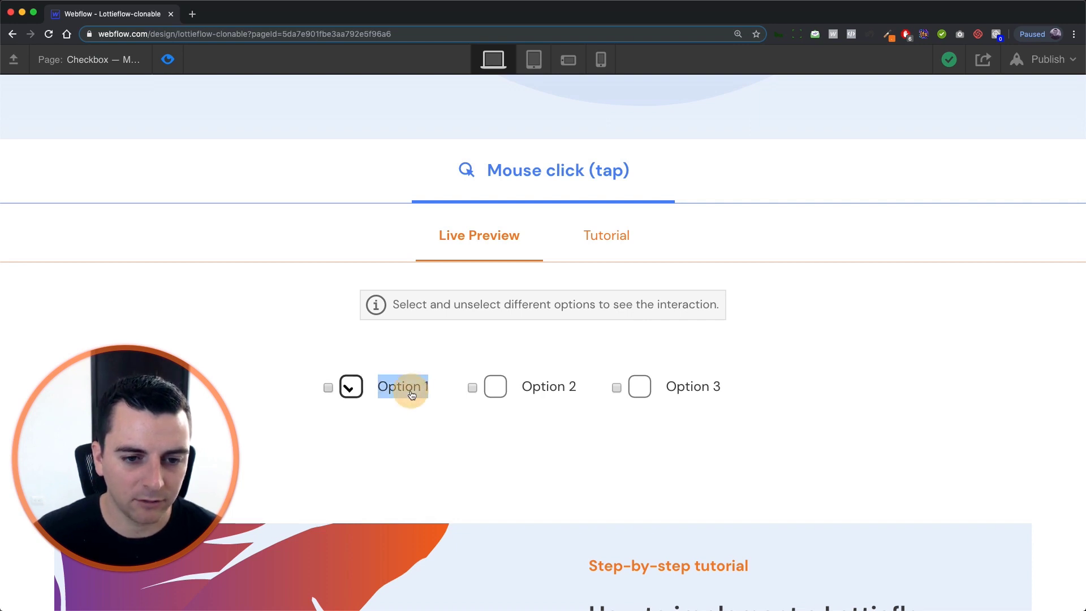
click(408, 390)
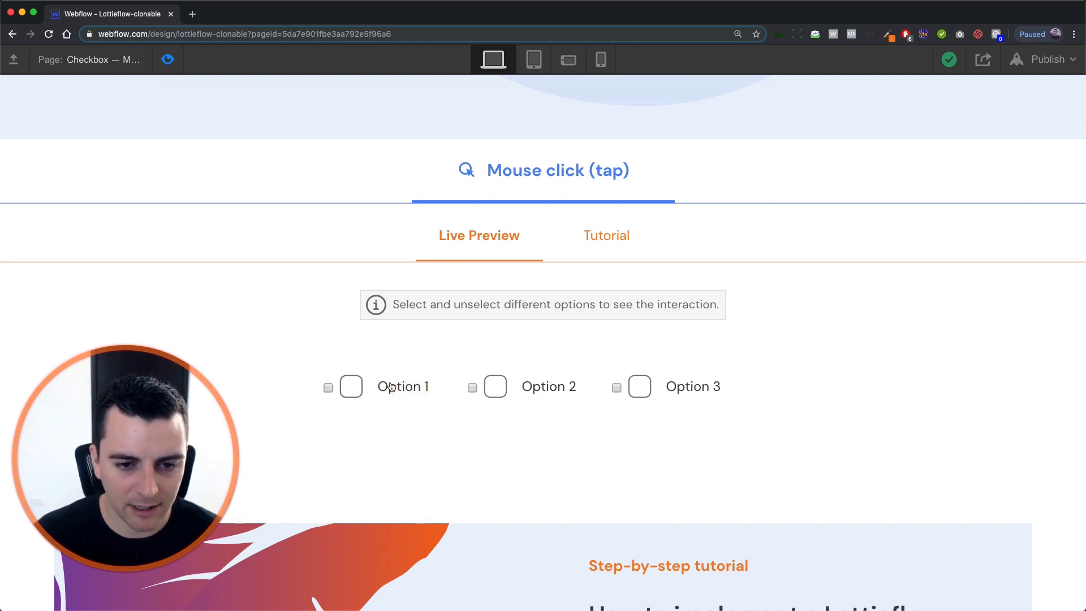
click(391, 388)
double_click(328, 390)
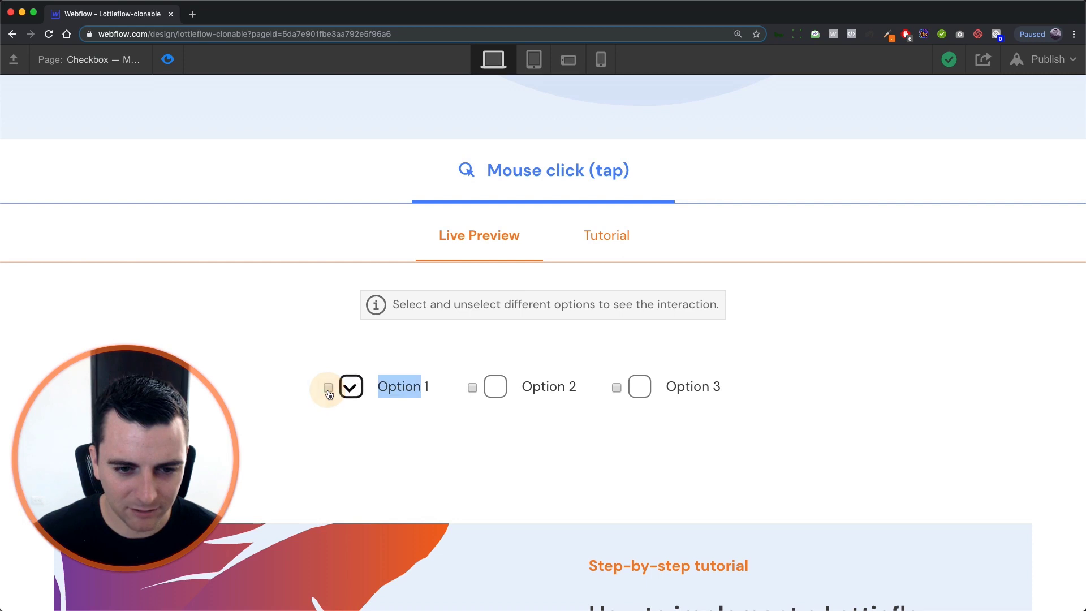
double_click(328, 389)
- Toggle Option 2 on and off several times, leave it unchecked, and exit Preview
click(552, 391)
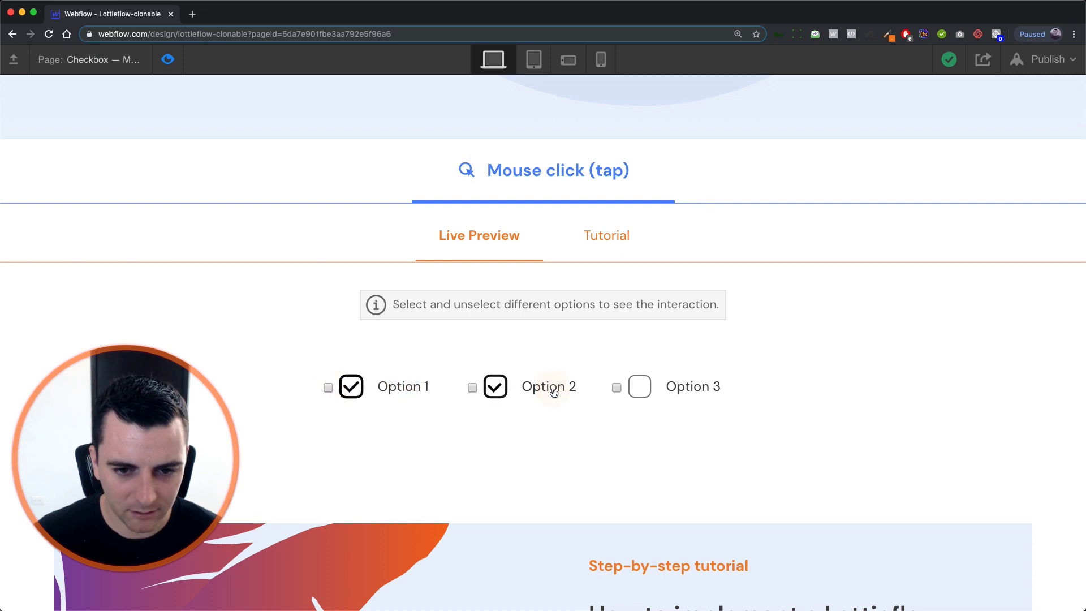
triple_click(553, 392)
click(554, 392)
click(554, 392)
click(554, 392)
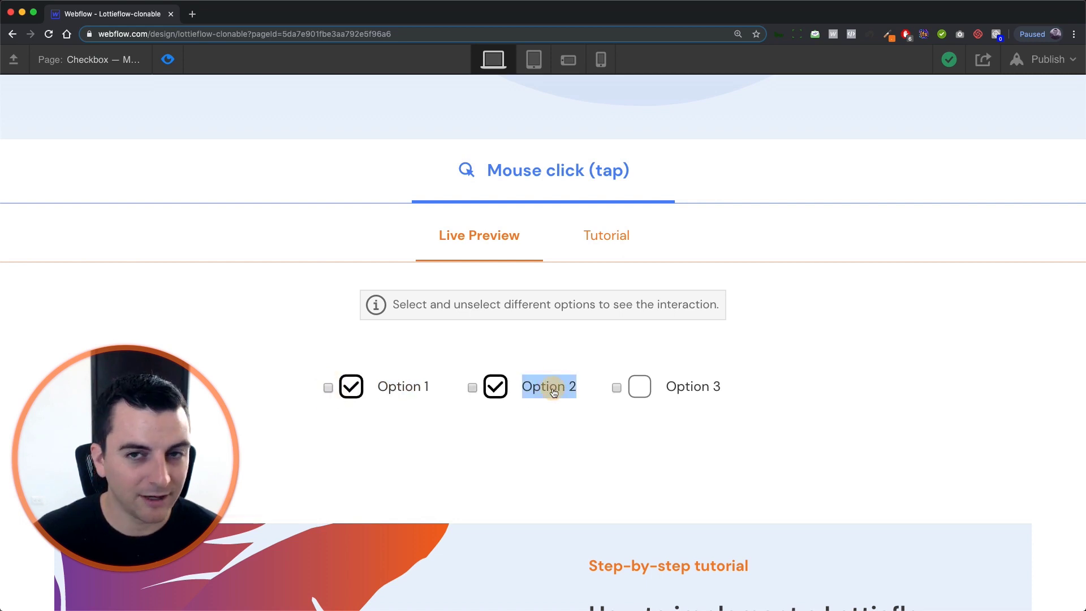
click(553, 392)
click(168, 59)
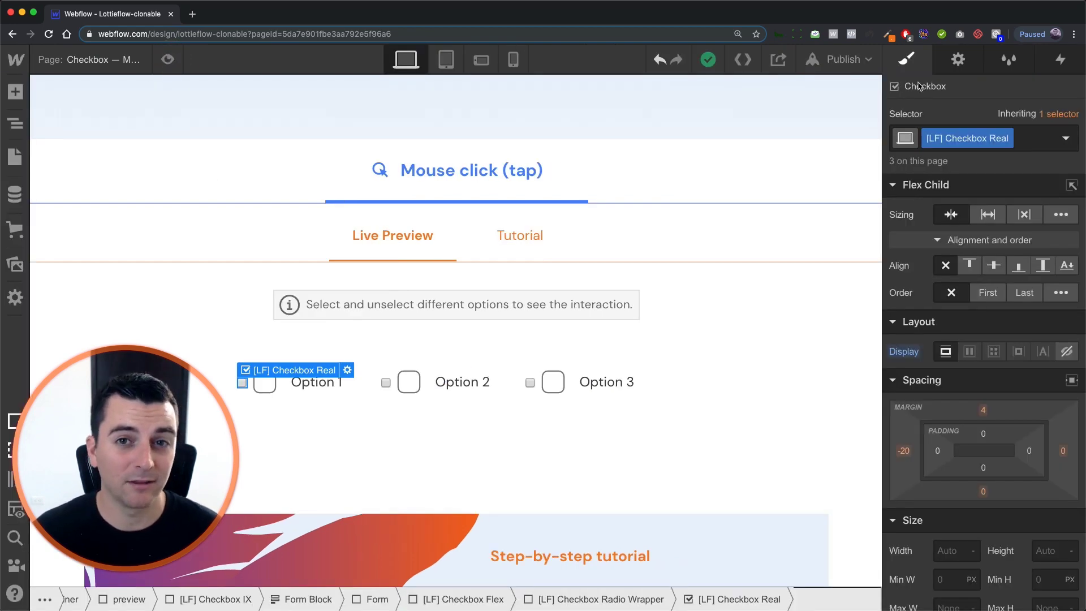
- Publish to Selected Domains on webflow.io and open the published Checkbox page in a new tab
click(858, 59)
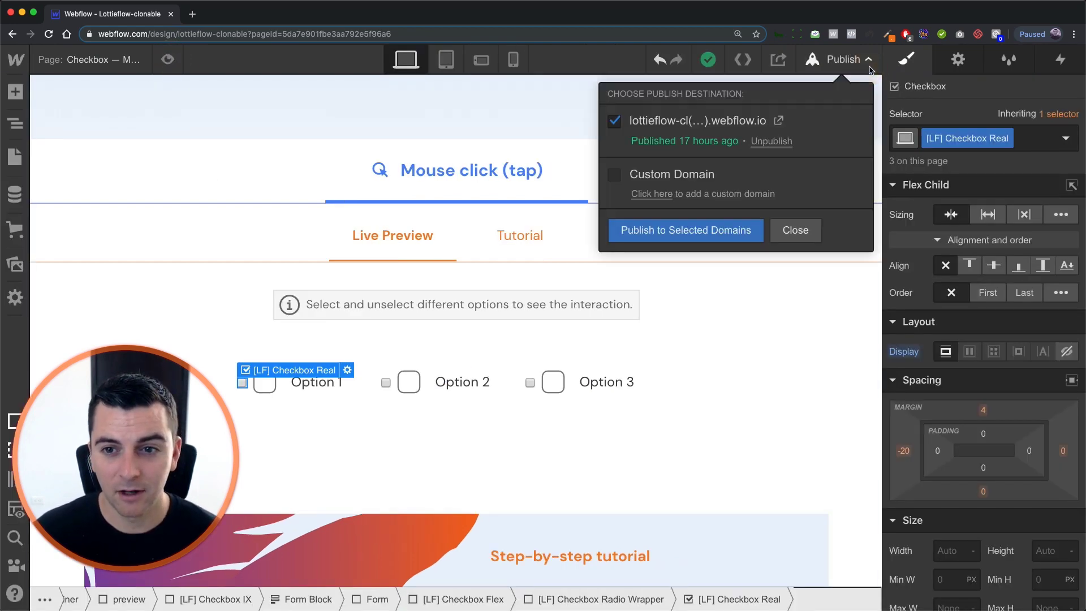
click(703, 232)
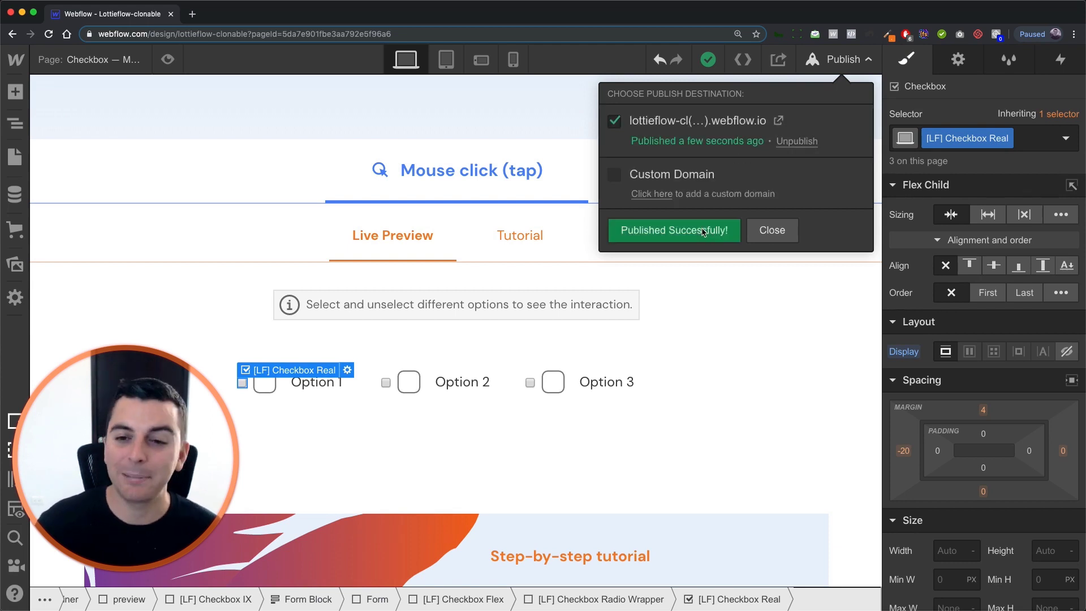
click(779, 121)
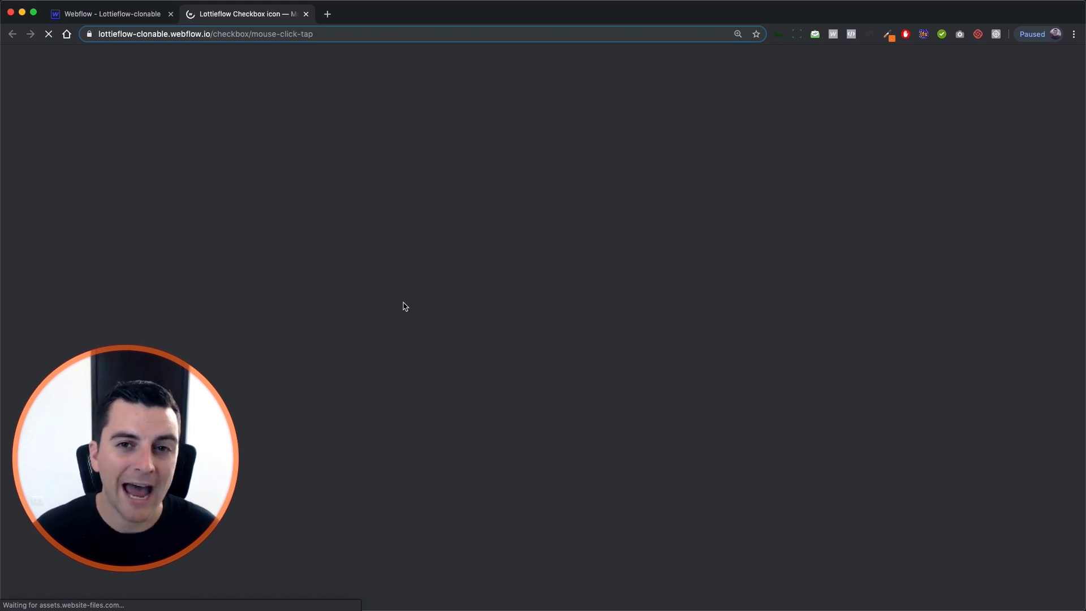
- On the live page, check and uncheck Options 1 and 2, then check Option 3
scroll(403, 306, down, 5)
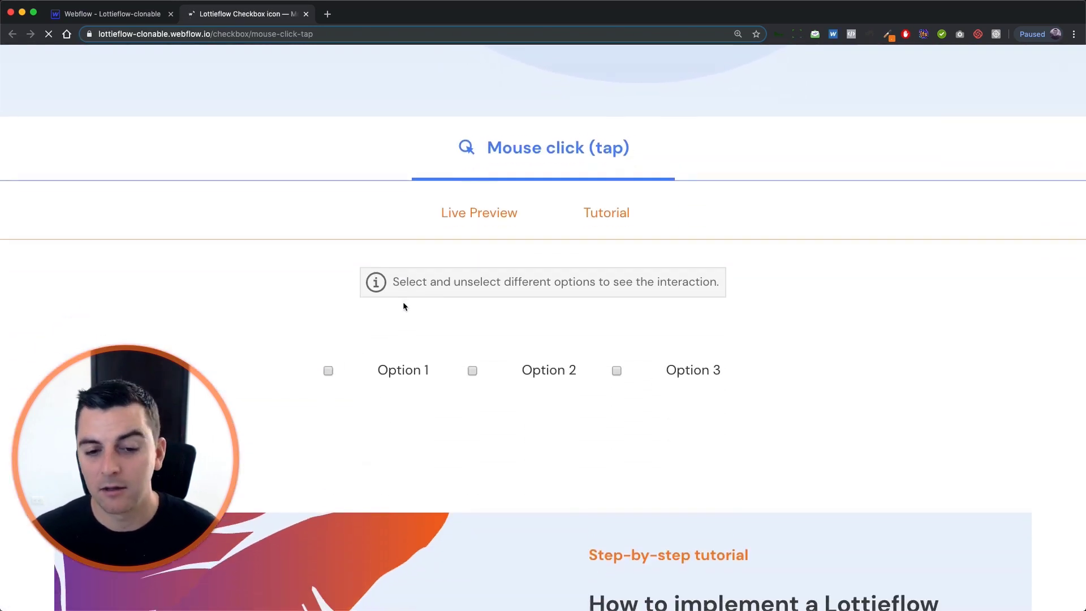
click(414, 370)
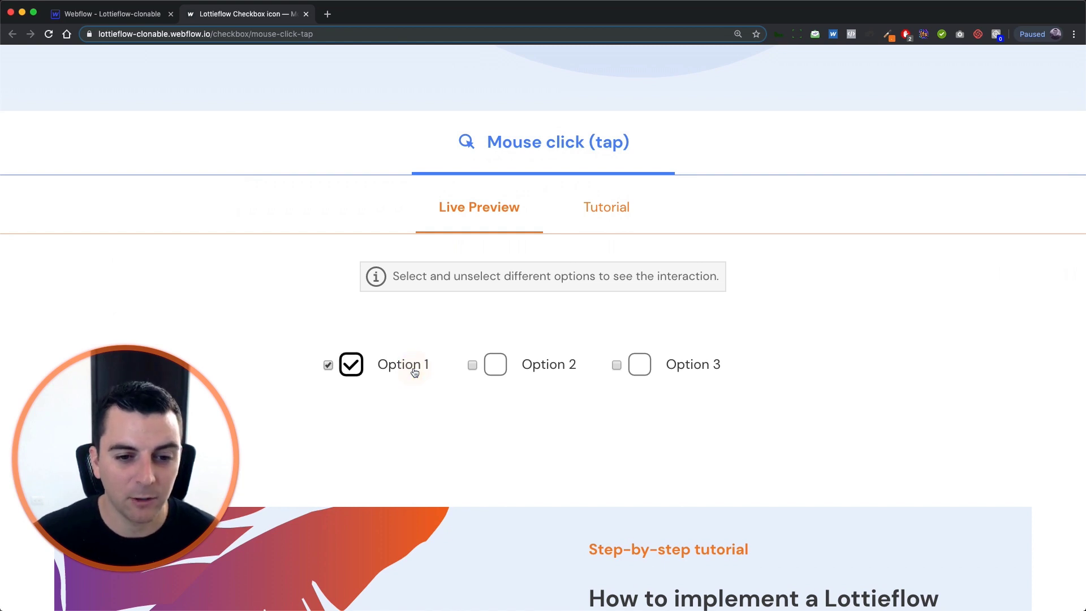
click(551, 365)
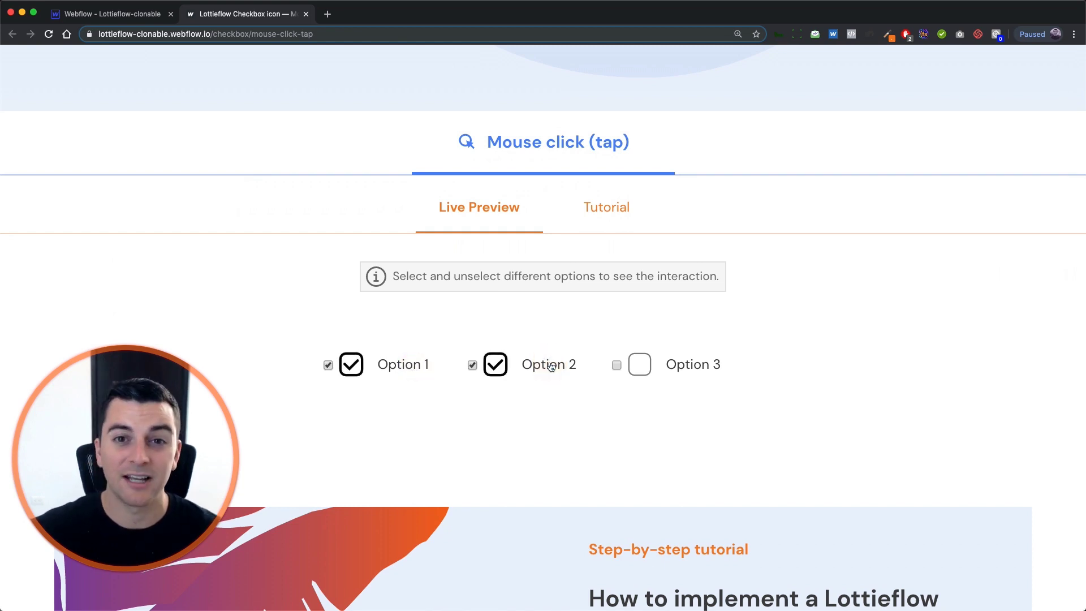
click(550, 365)
click(394, 365)
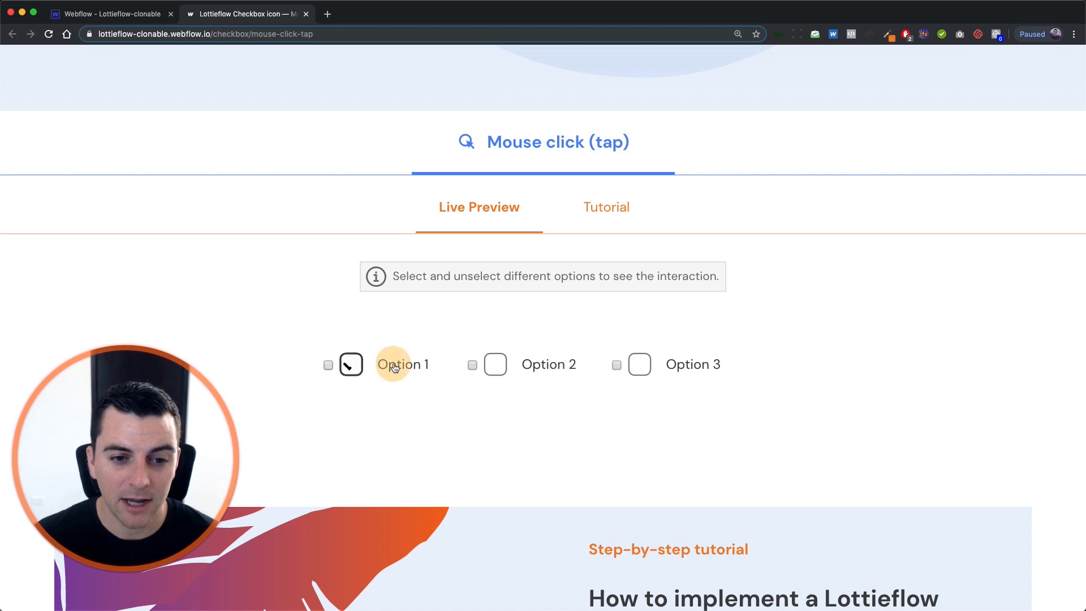
click(679, 365)
- Toggle Option 2 several times, then uncheck Option 3 and Option 2 and recheck Option 2
double_click(528, 367)
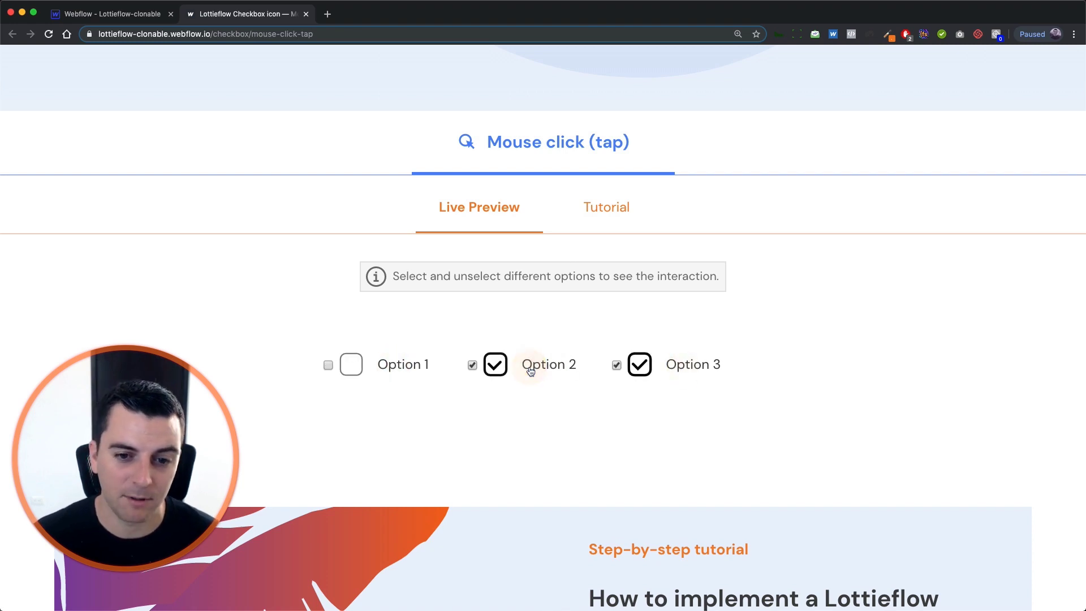
click(530, 367)
click(529, 367)
click(529, 367)
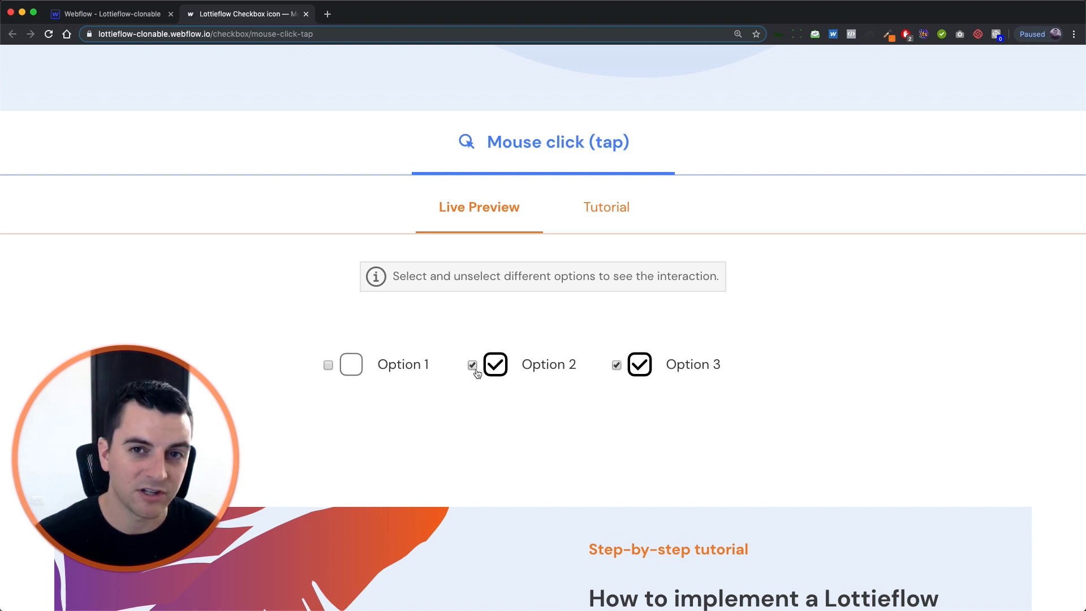
click(696, 371)
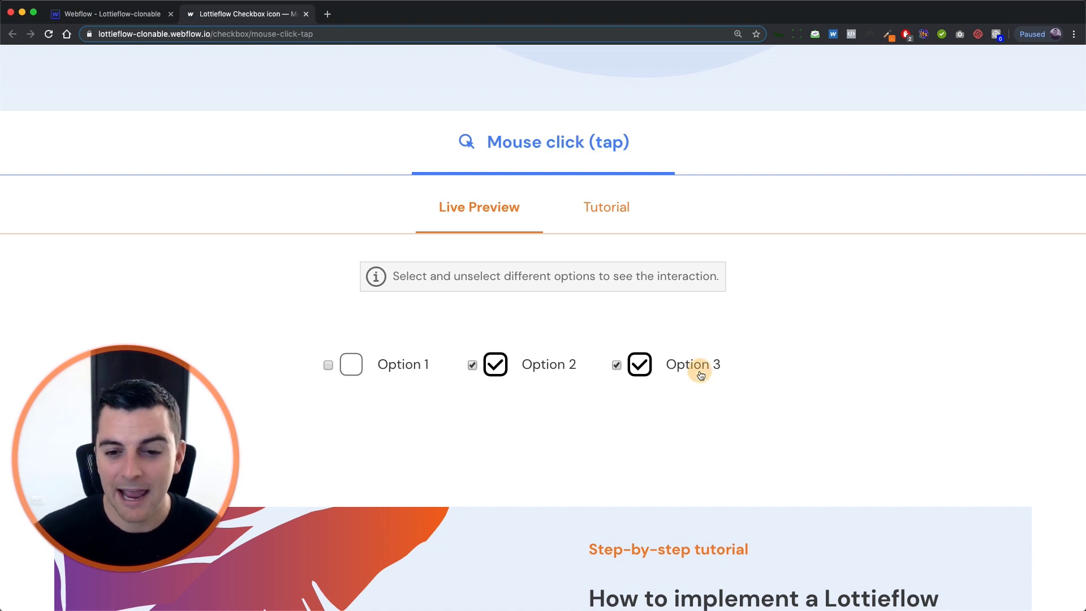
click(539, 372)
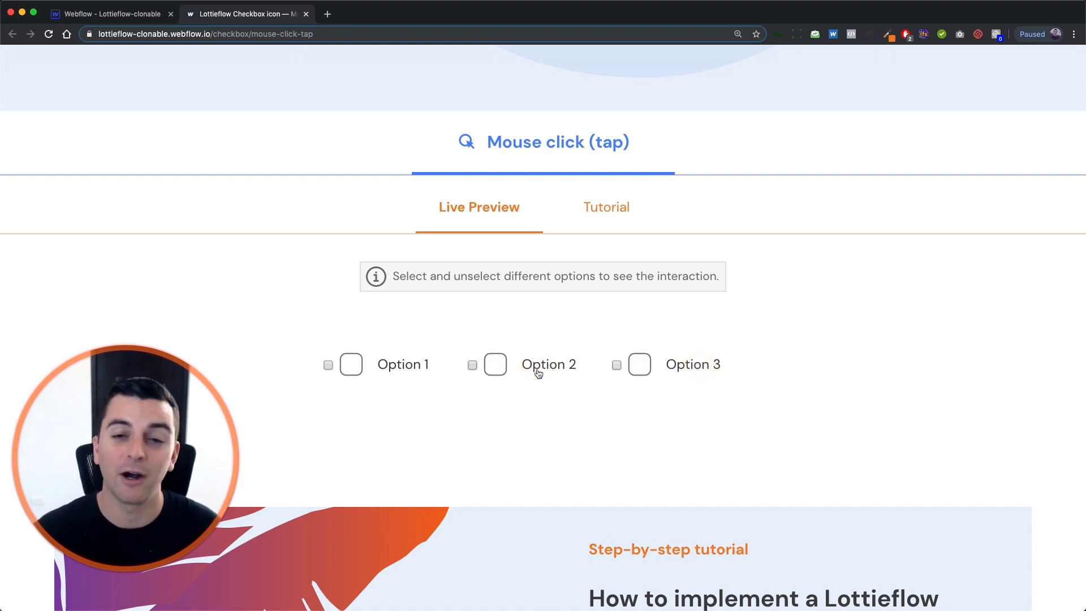
click(539, 371)
- Check Option 1, toggle Options 2 and 3 repeatedly, then return to the Webflow Designer tab
click(399, 362)
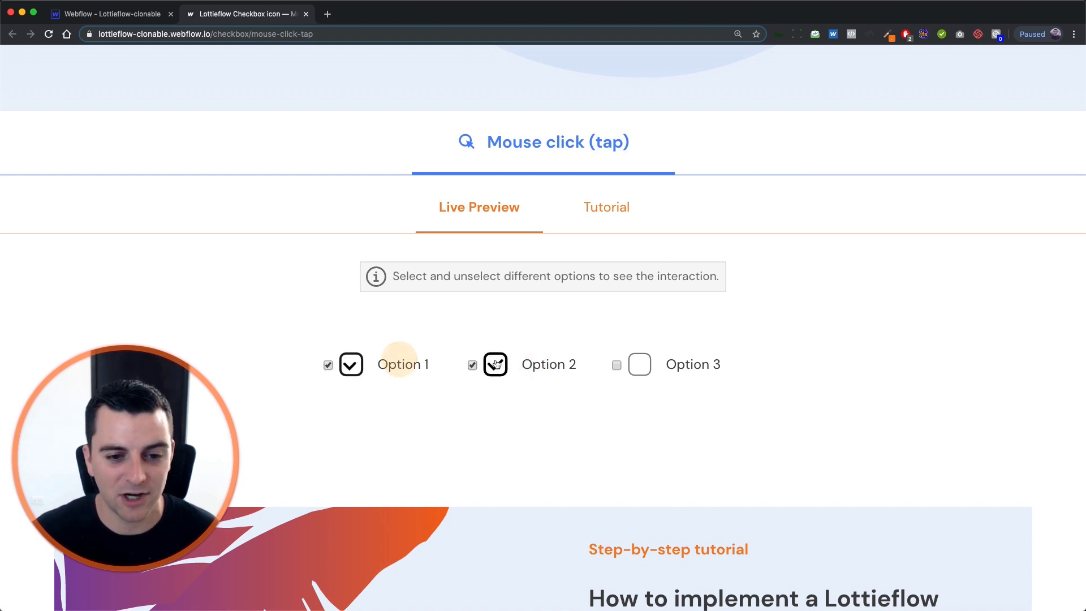
click(566, 361)
click(531, 364)
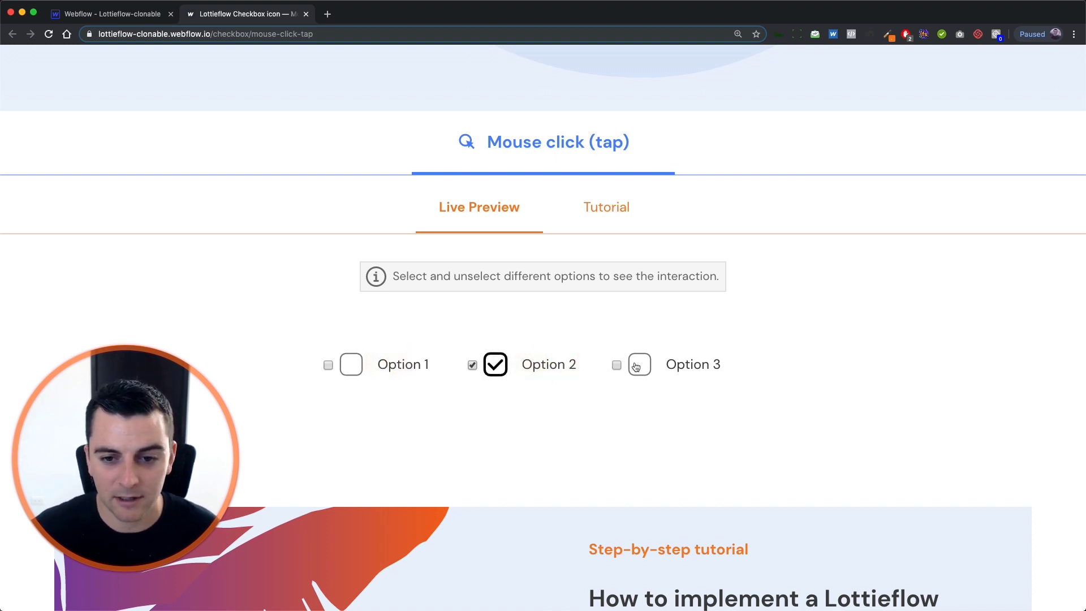
double_click(653, 366)
click(653, 366)
click(653, 367)
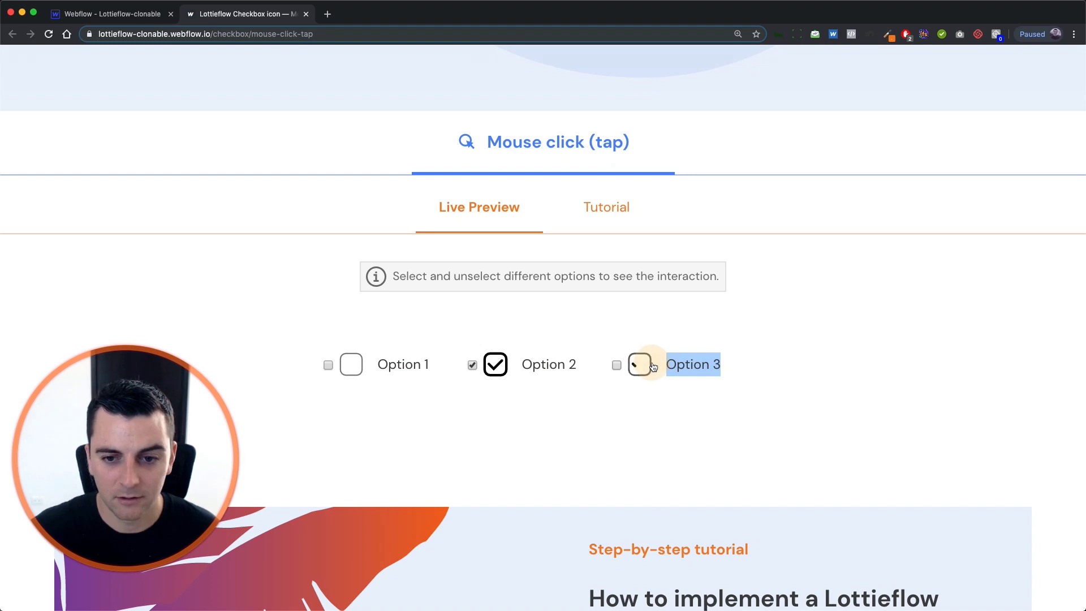
click(535, 364)
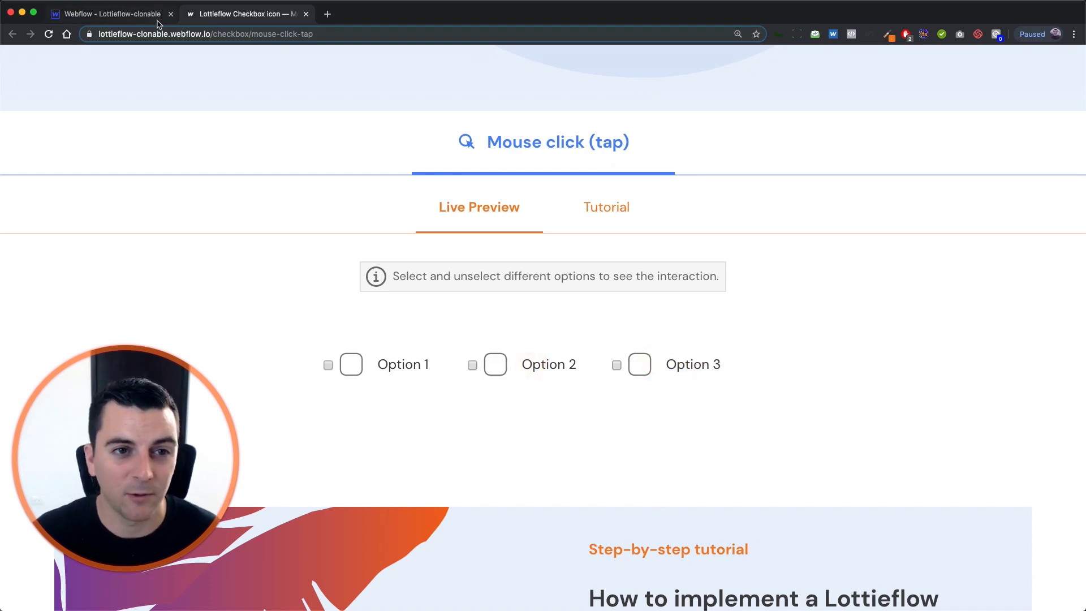
click(135, 15)
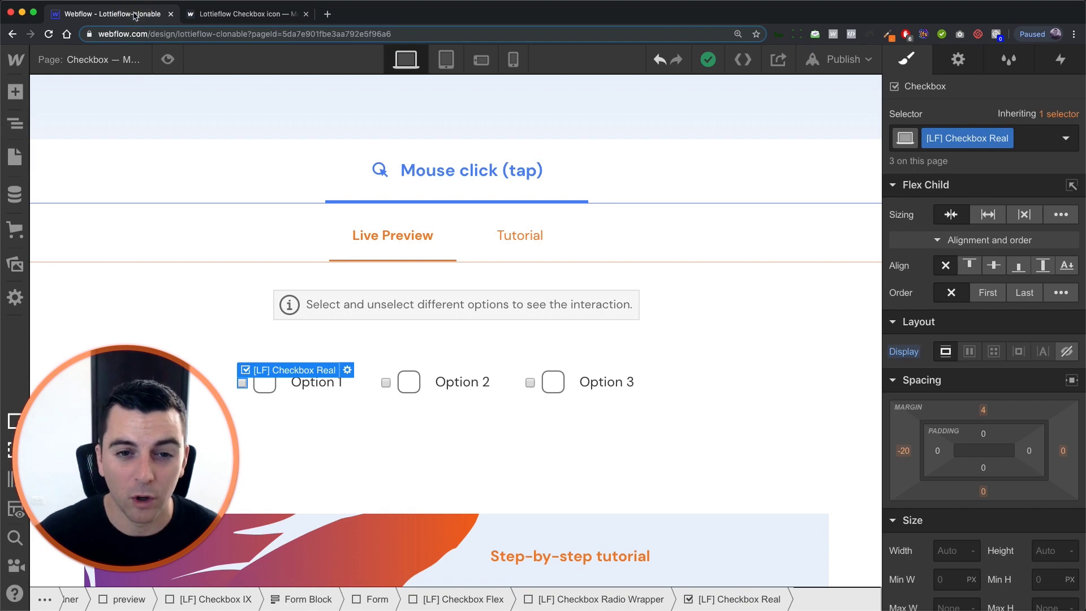
- Set [LF] Checkbox Real's Display to None, then select the Option 1 checkbox label
click(1067, 353)
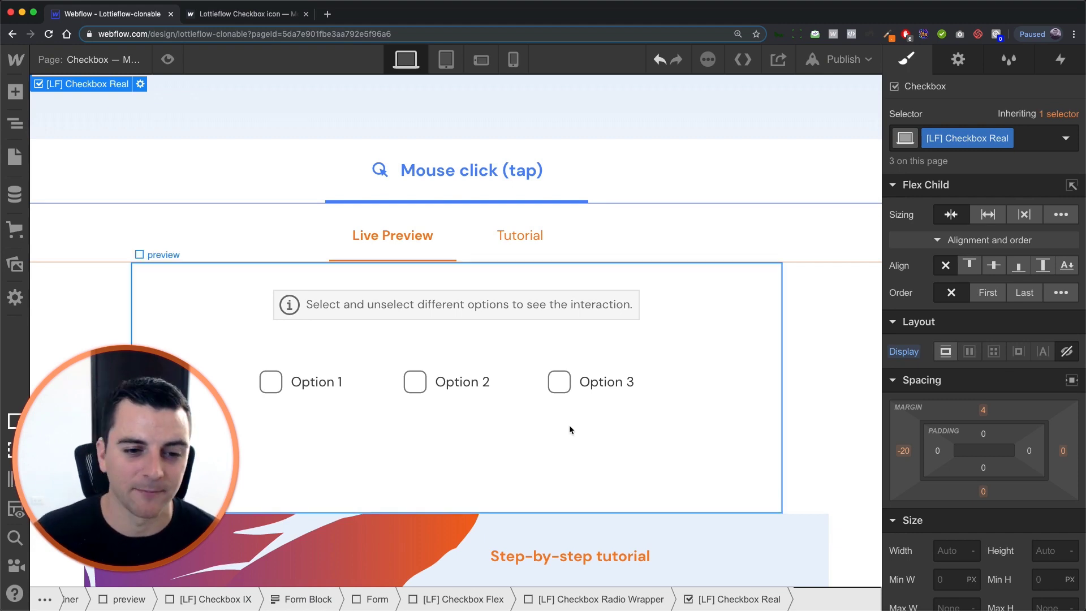
click(302, 367)
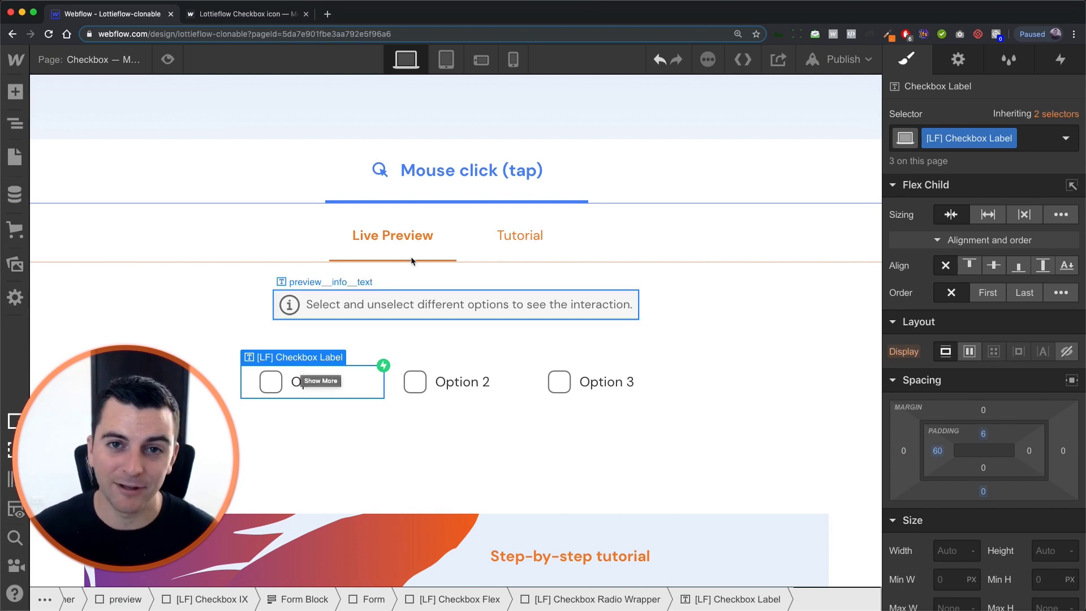
- Open the Option 1 label's Interactions and review its Mouse click (tap) trigger settings
click(1063, 60)
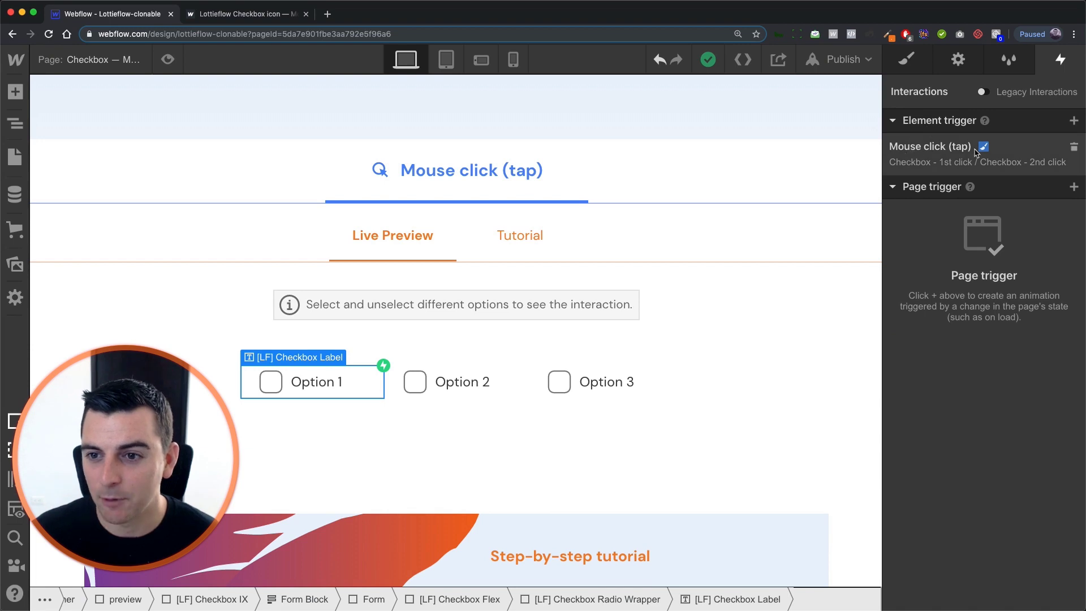
click(1073, 121)
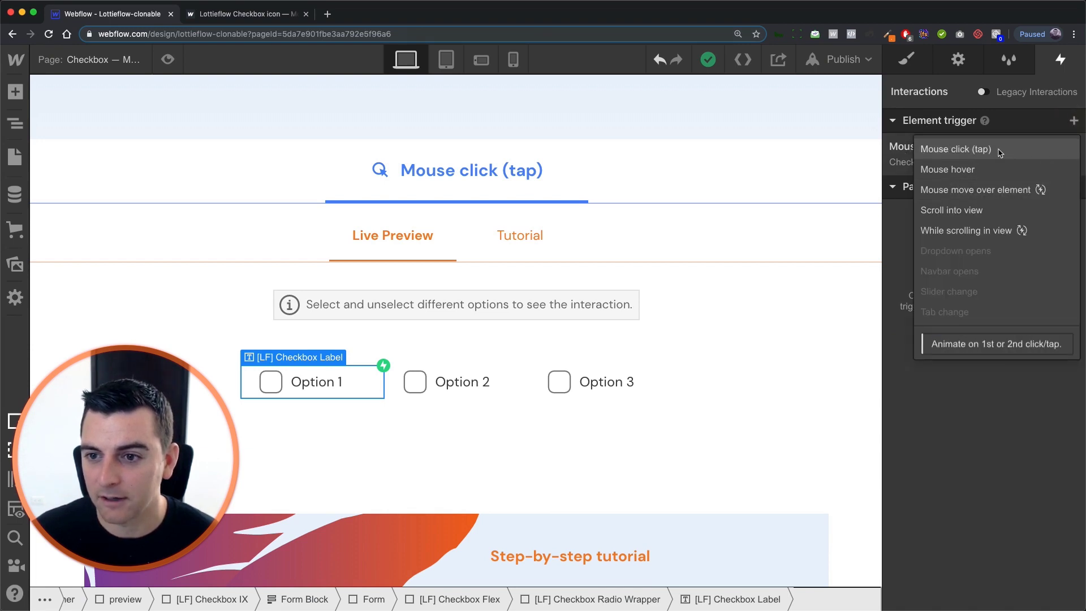
click(1033, 112)
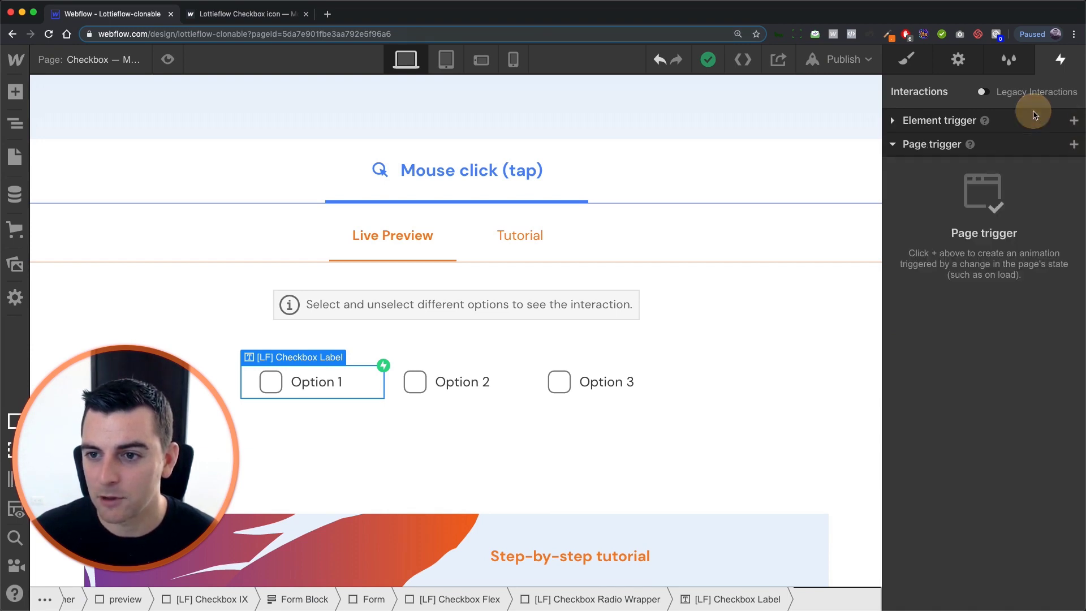
click(957, 121)
click(940, 157)
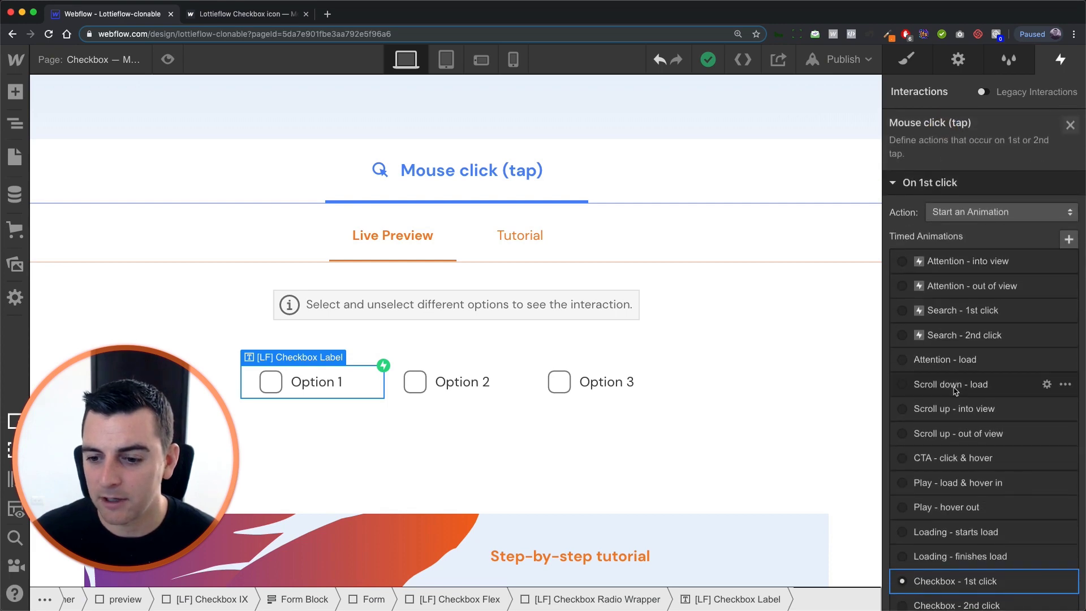
scroll(955, 384, down, 1)
scroll(954, 390, down, 10)
scroll(954, 390, up, 5)
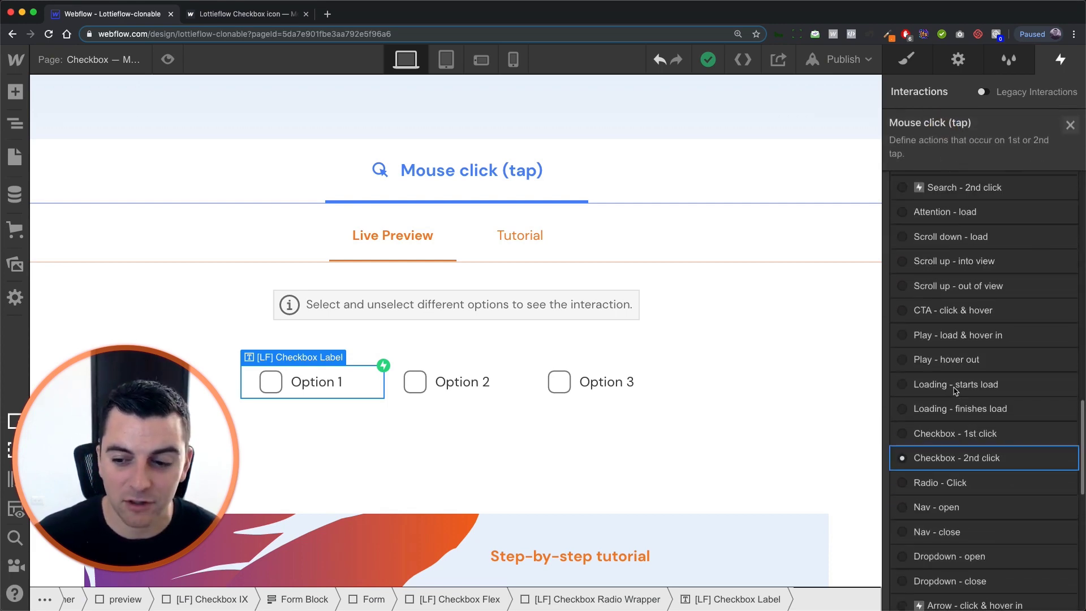
scroll(954, 390, down, 15)
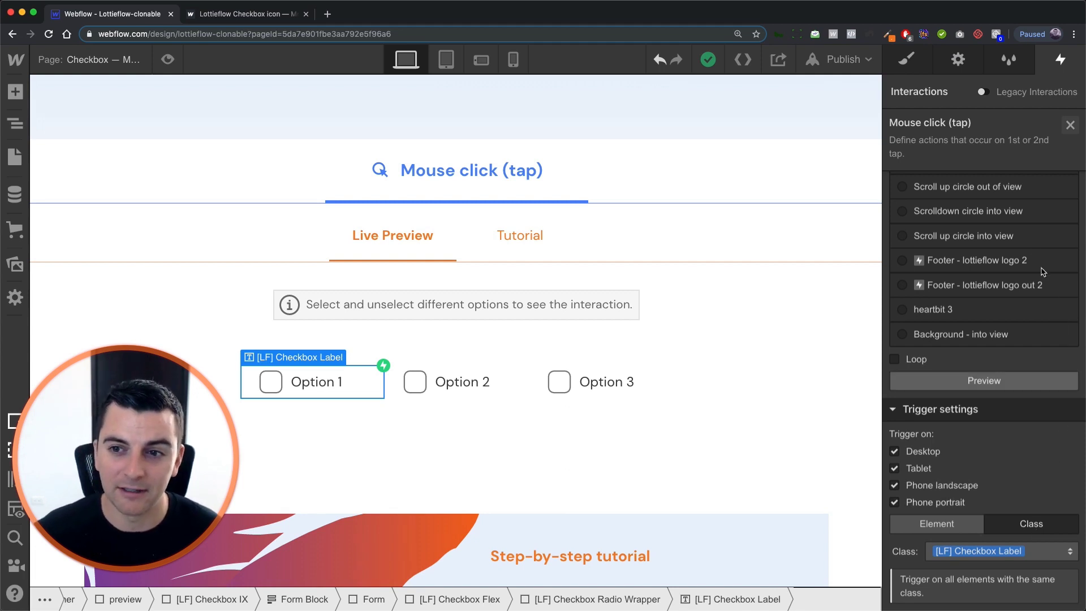
mouse_move(1047, 311)
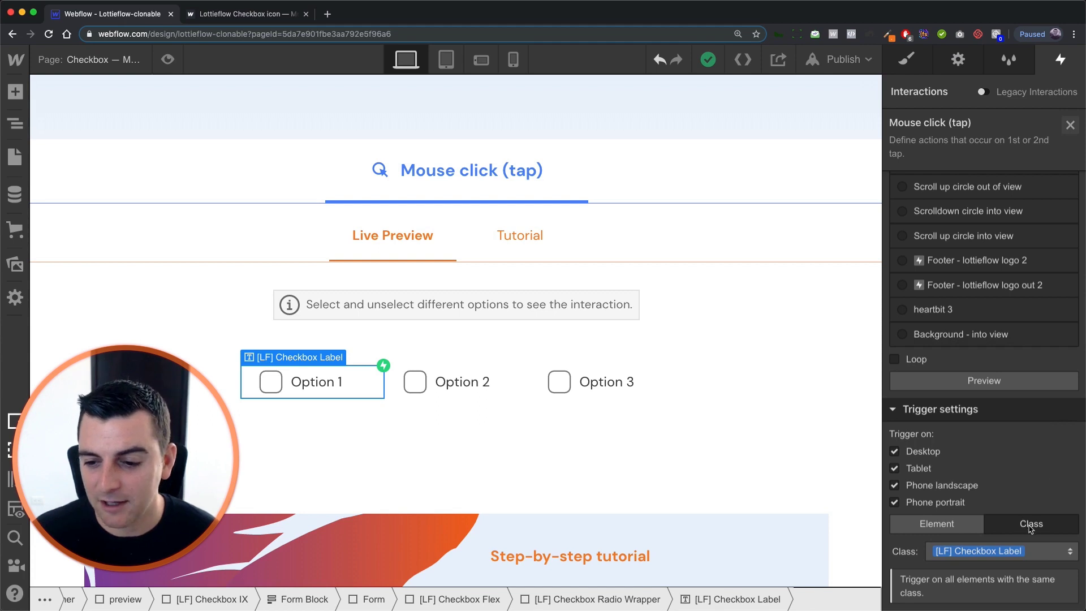
- Compare Option 2 and 3 labels, then reselect Option 1 and review its Checkbox - 1st click settings
click(508, 378)
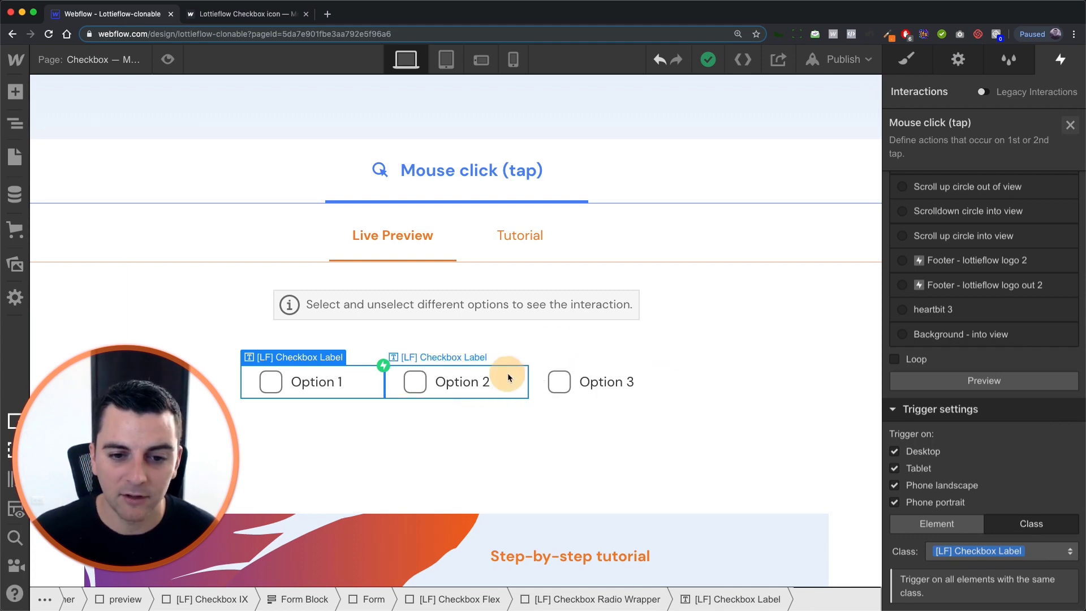
click(623, 379)
click(332, 380)
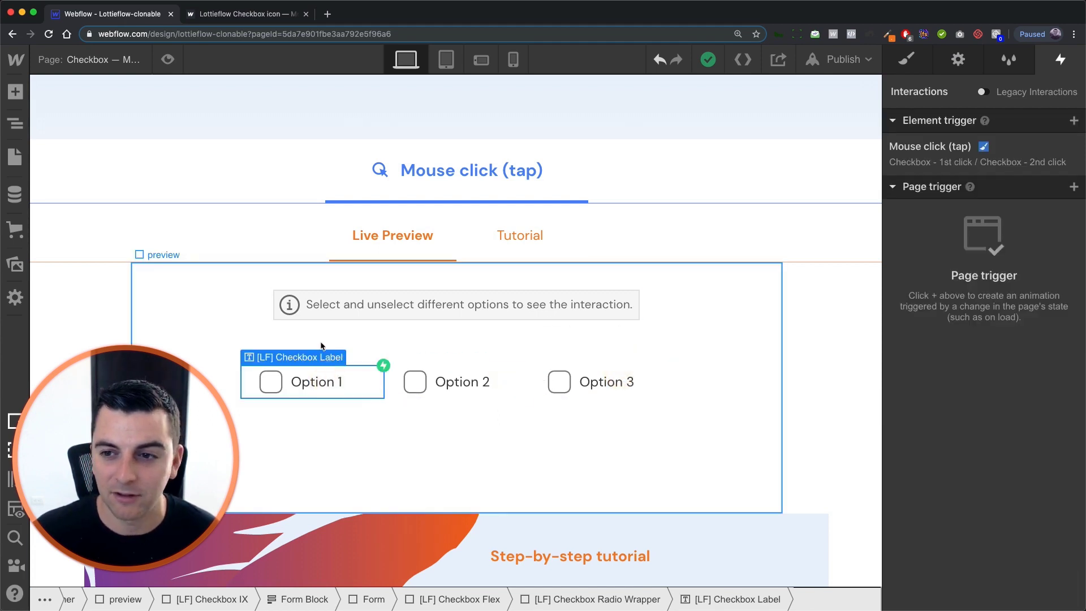
click(1021, 150)
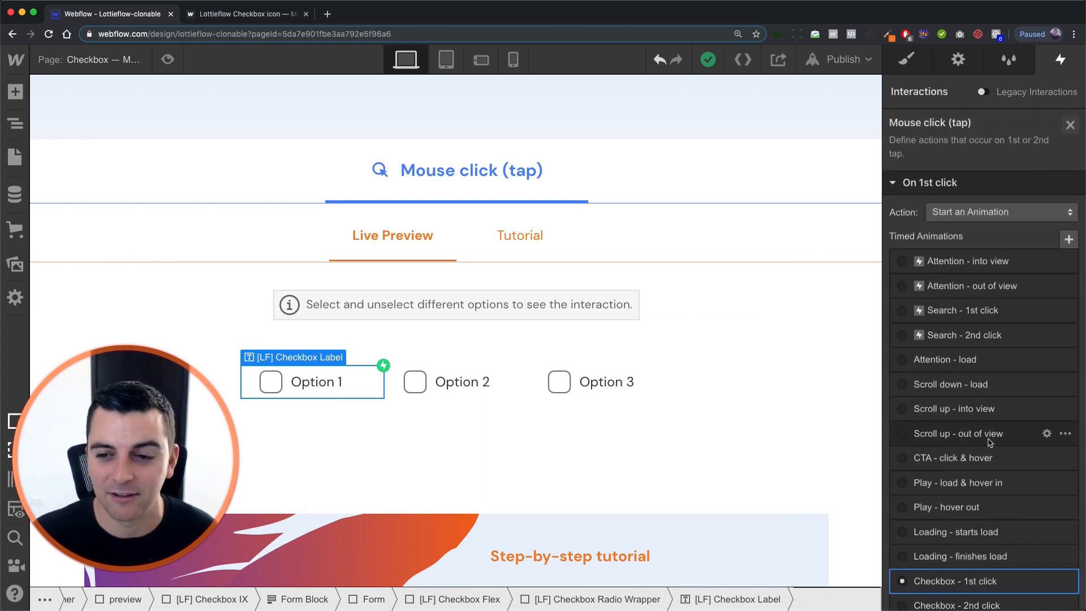
scroll(989, 443, down, 5)
scroll(984, 458, up, 3)
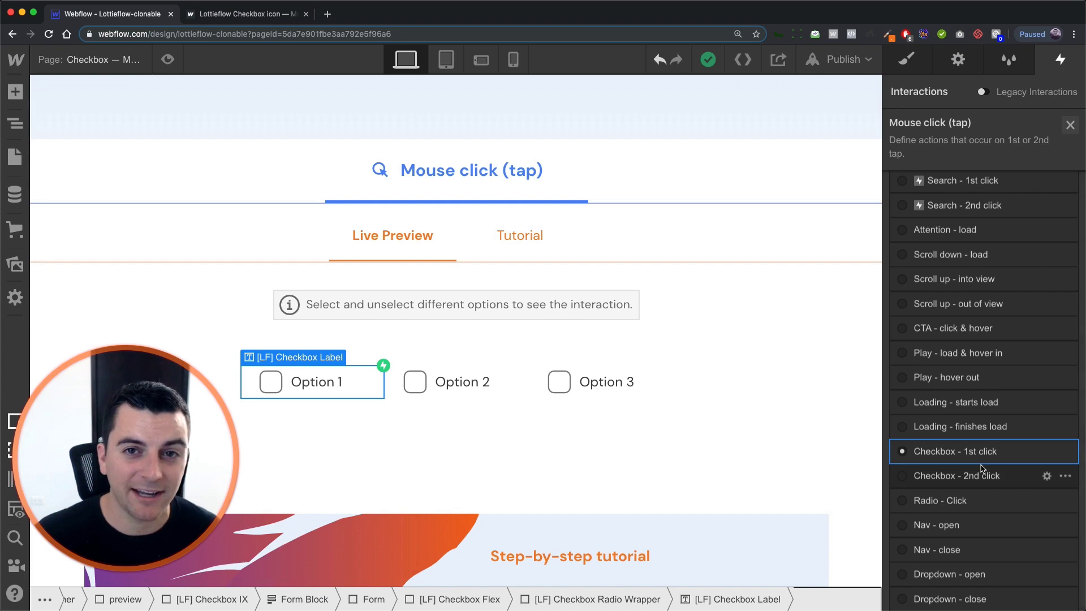
scroll(983, 467, up, 1)
scroll(982, 467, up, 1)
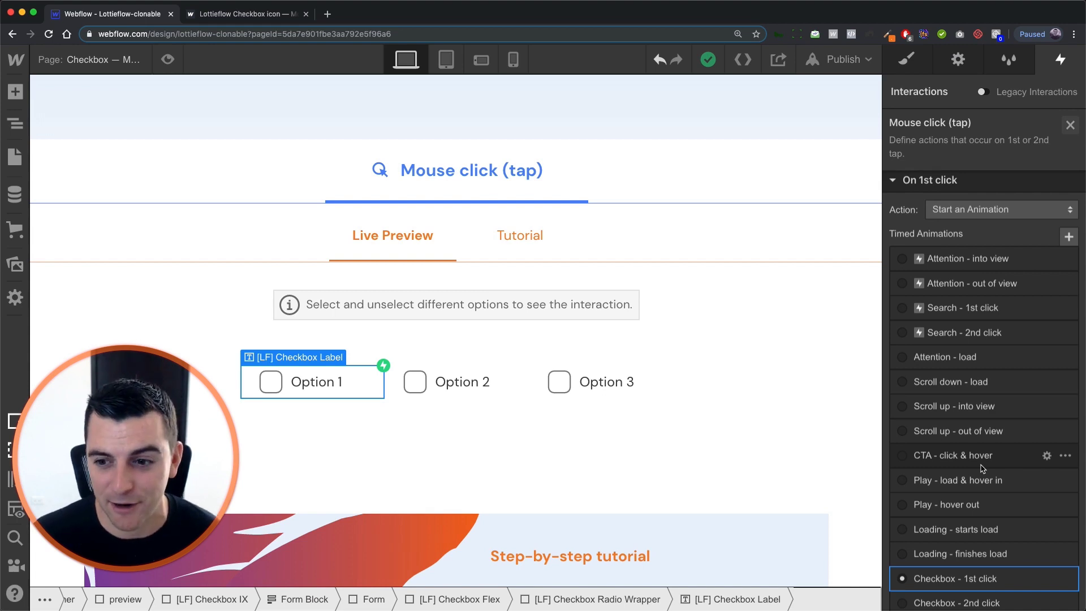
scroll(1035, 391, down, 4)
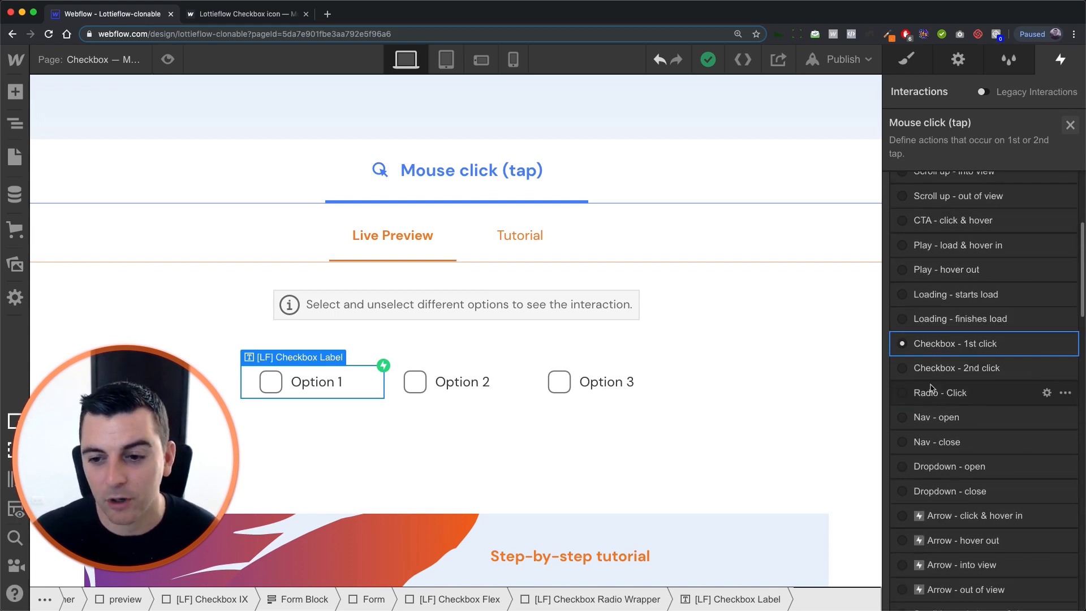
click(950, 346)
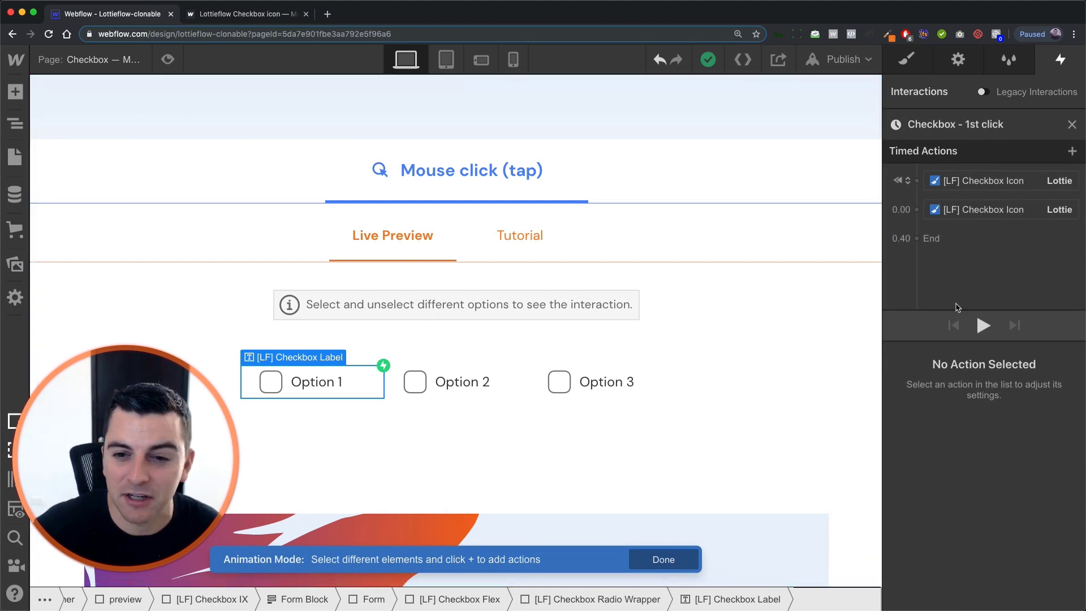
click(965, 182)
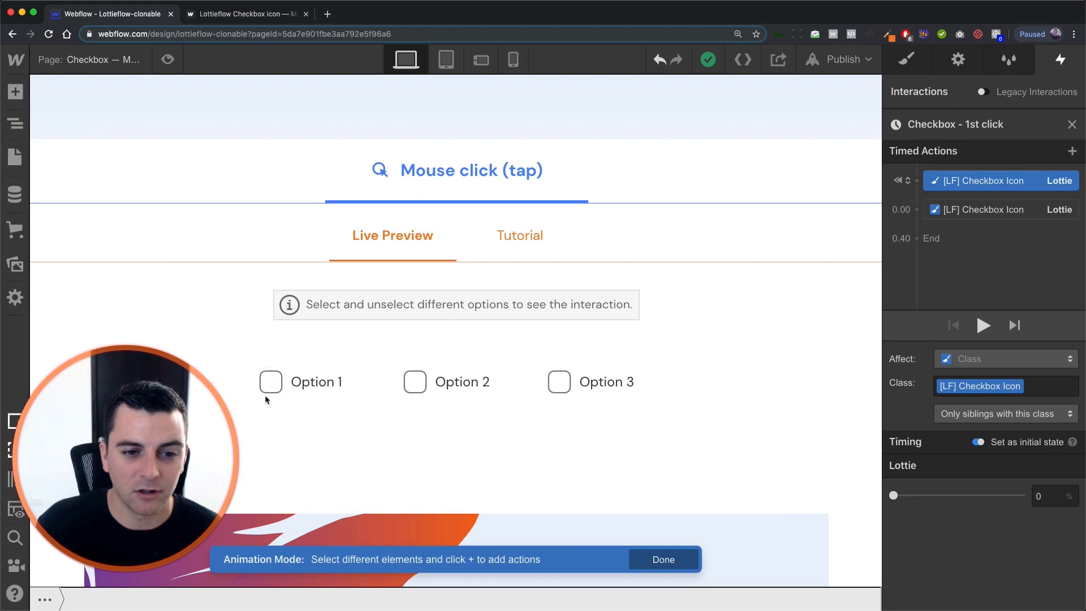
click(984, 212)
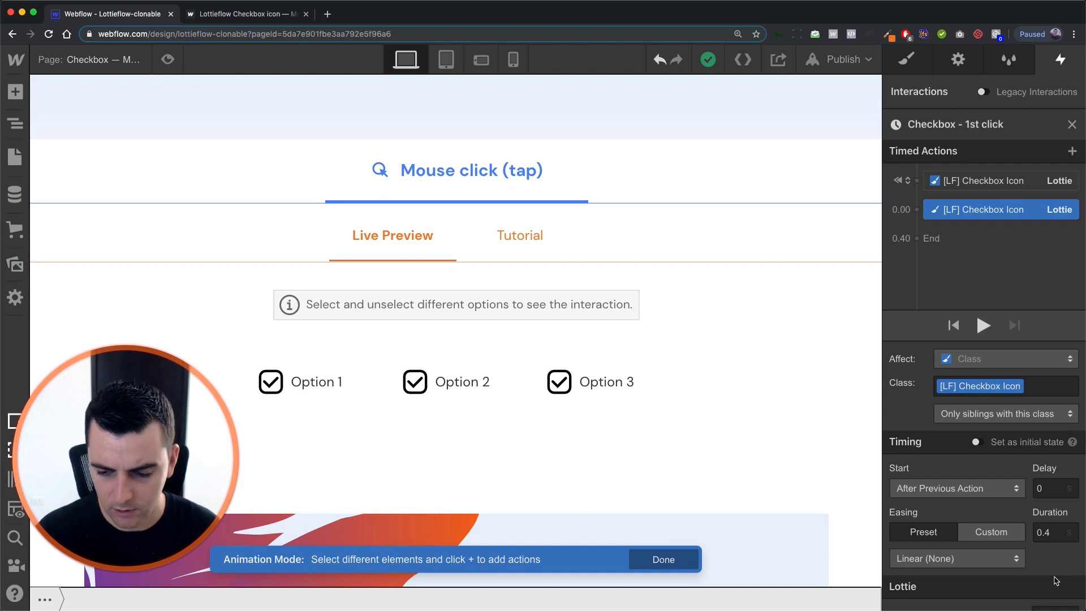
key(super+minus)
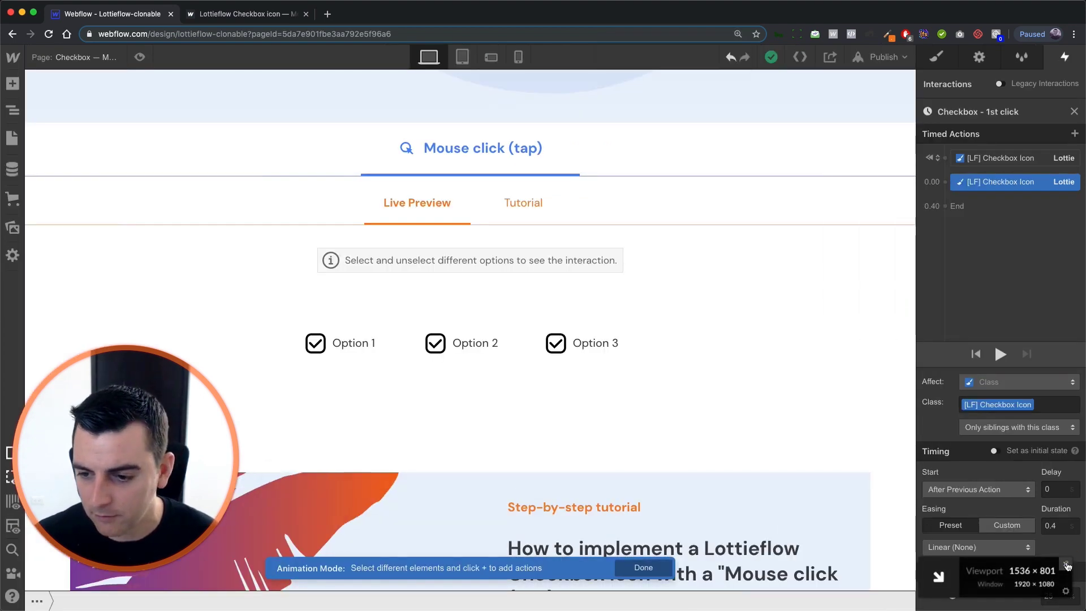
click(1065, 564)
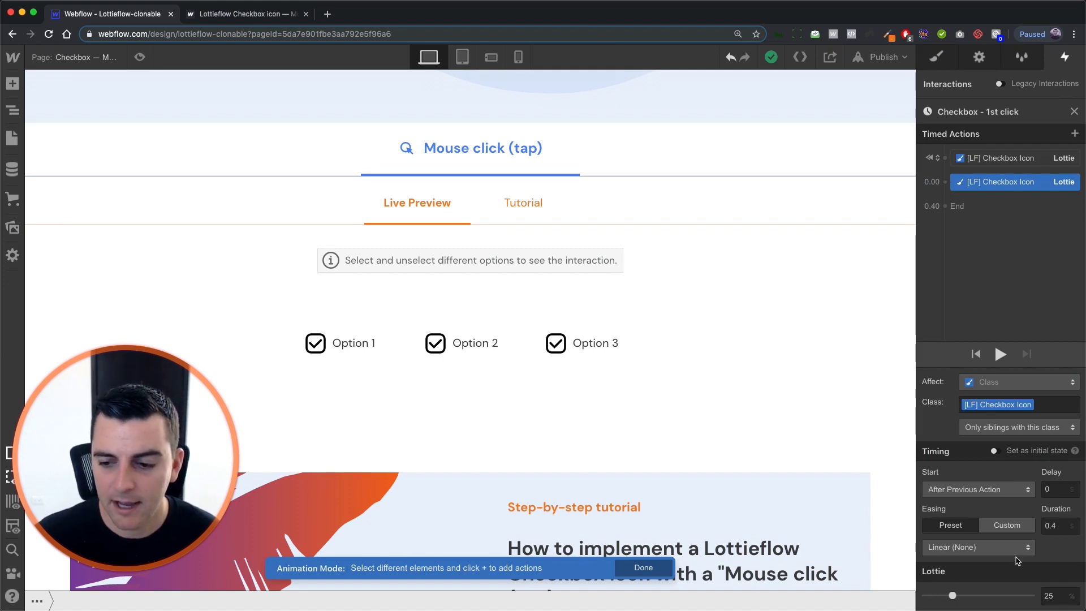
click(1000, 353)
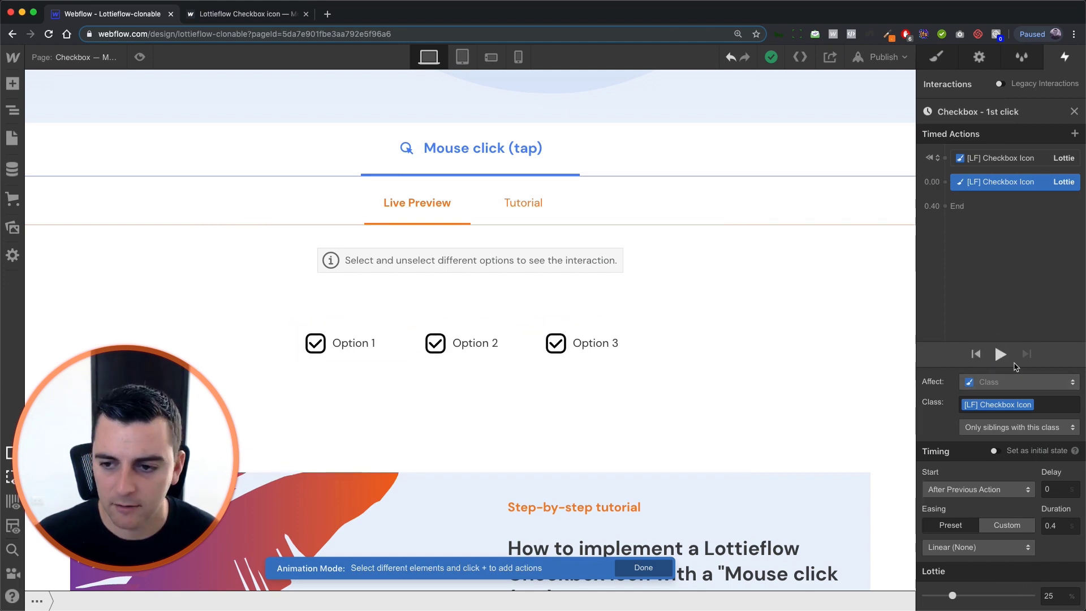
click(1000, 354)
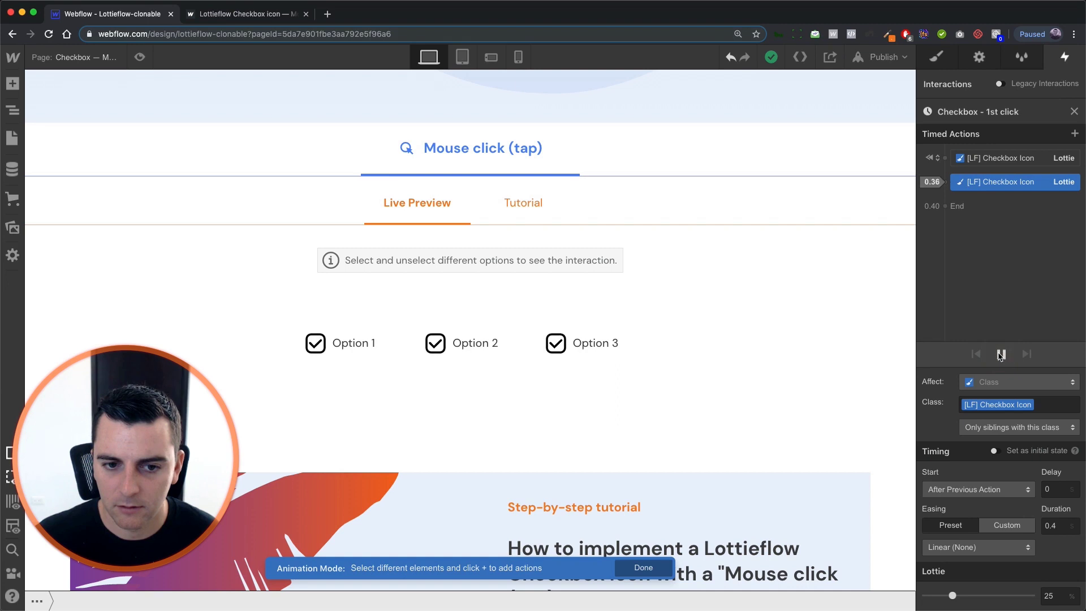
- Replay the 1st click animation and review the 'Only siblings with this class' Affect options, leaving Class empty
click(1000, 353)
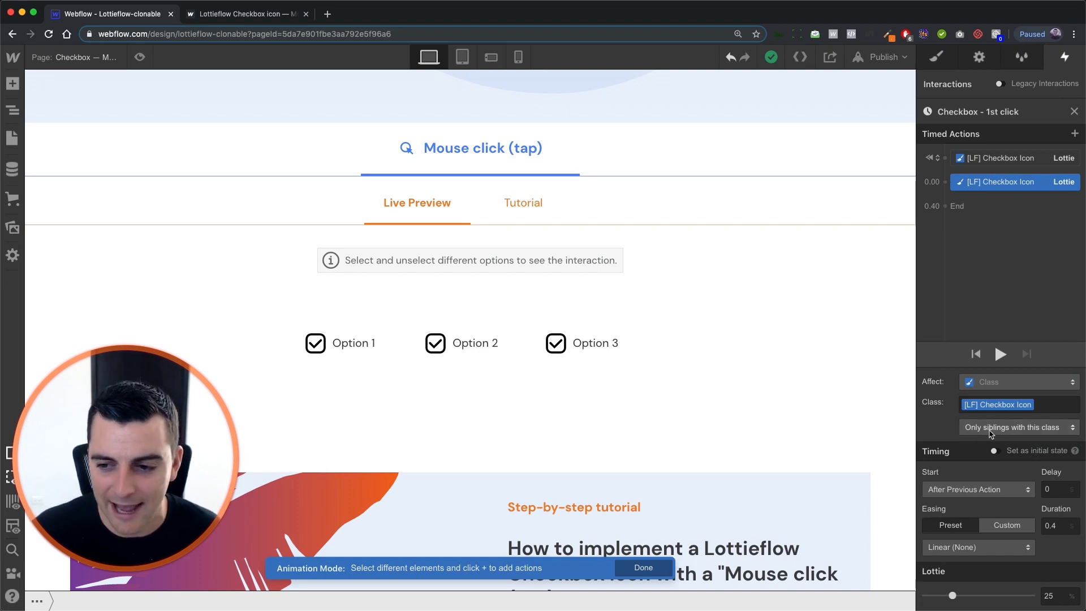
click(990, 434)
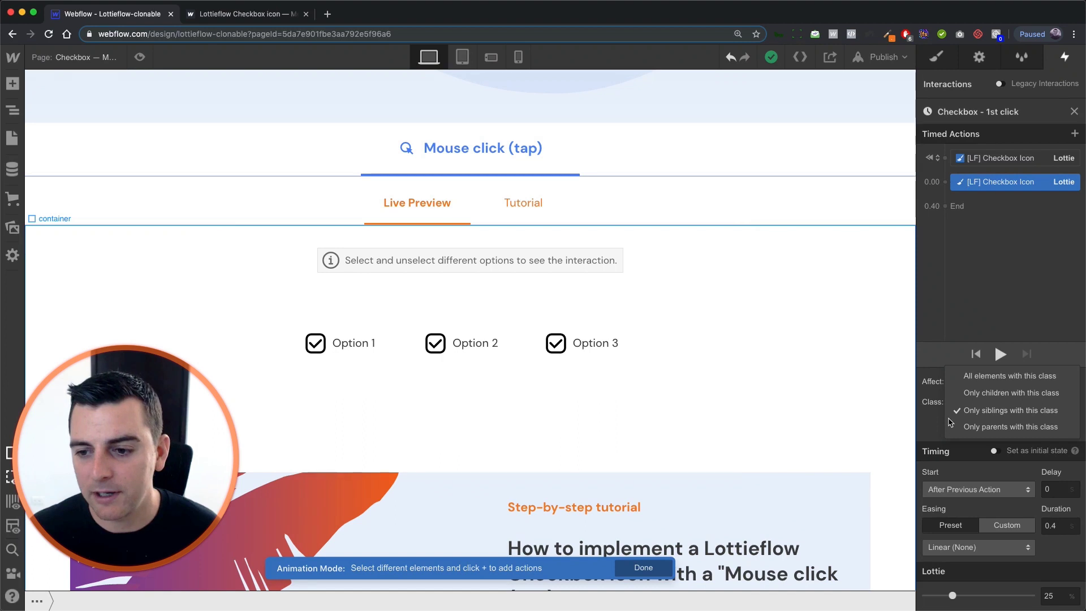
click(77, 212)
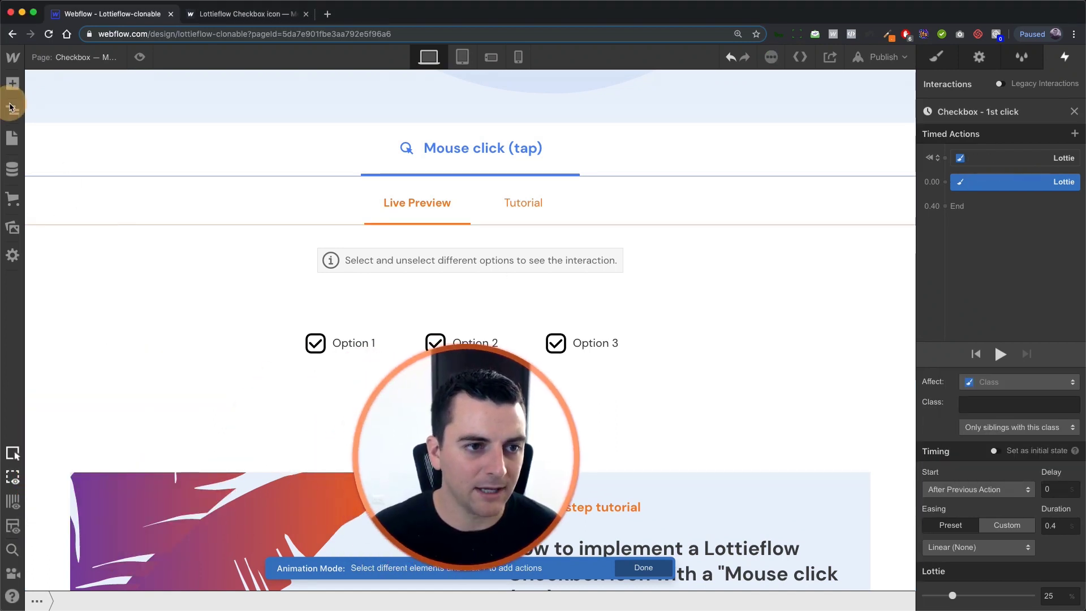
click(13, 111)
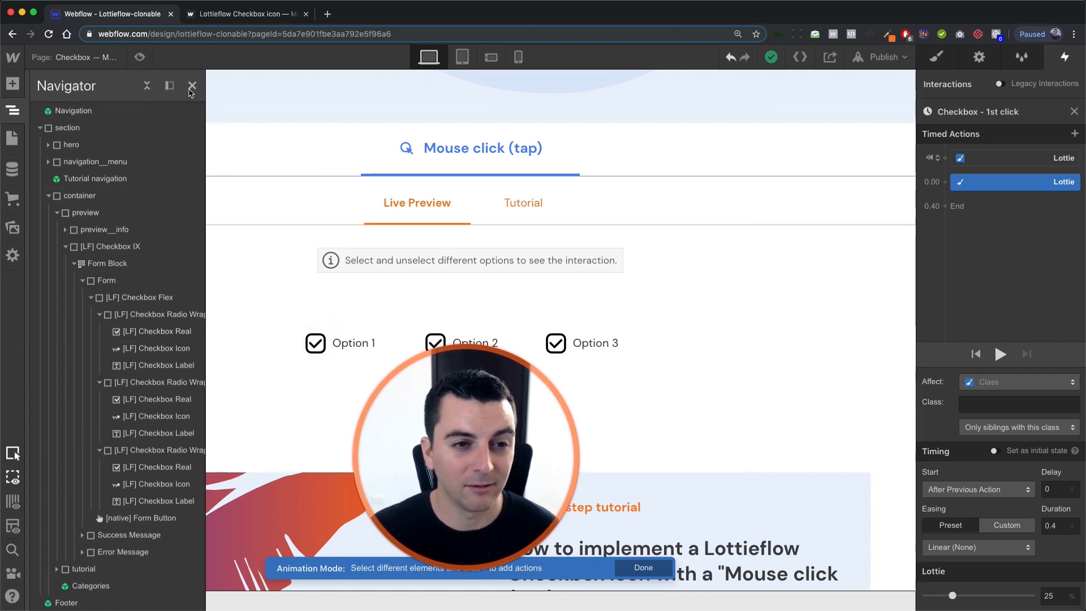
click(192, 86)
drag(443, 476, 125, 490)
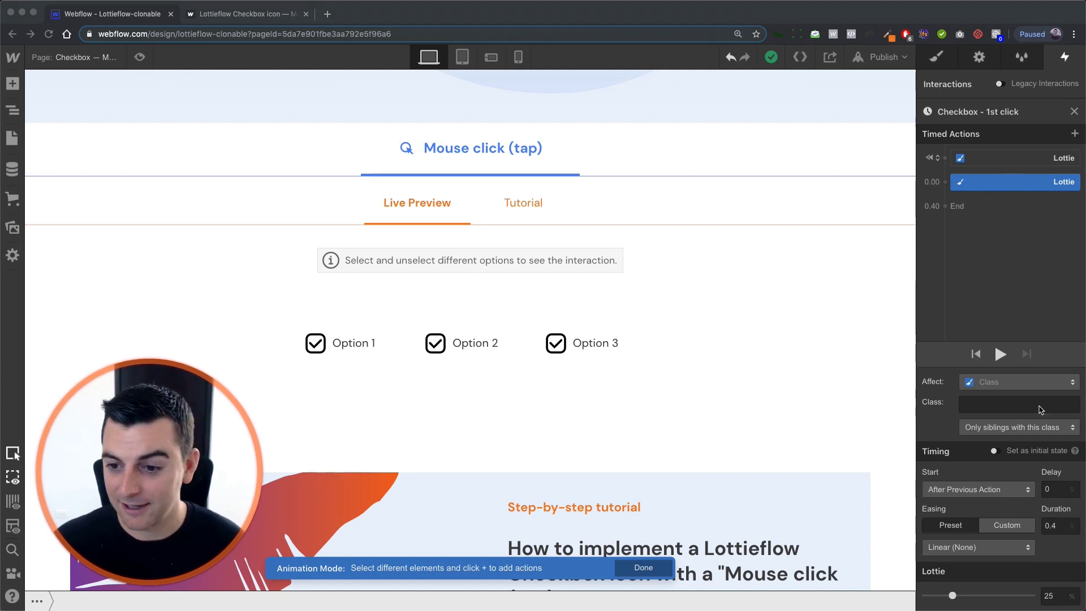
click(983, 158)
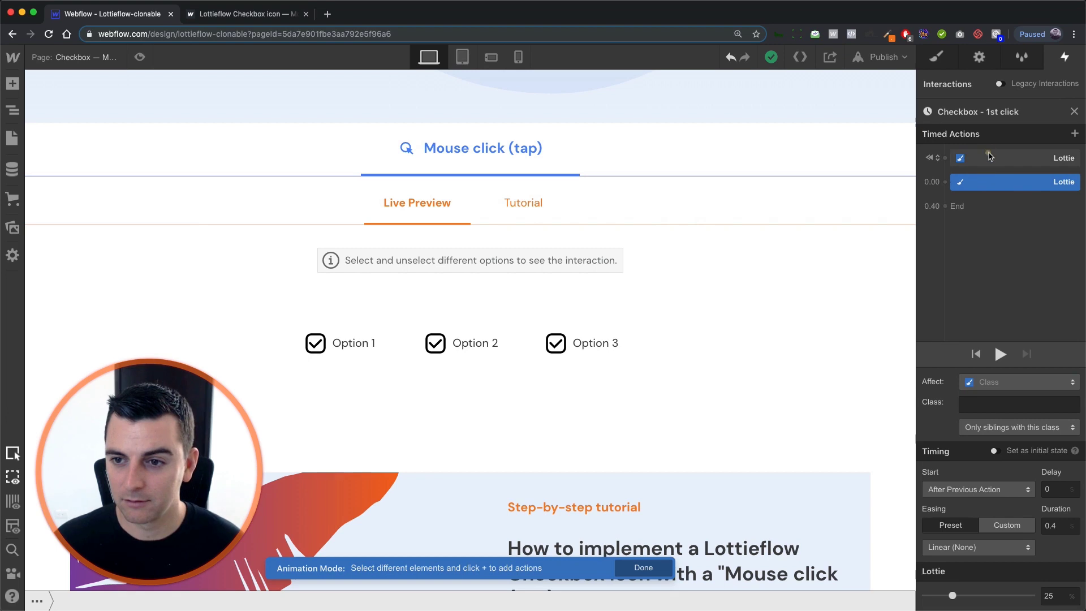
- Change the target of both Checkbox - 1st click Lottie actions to [LF] Checkbox Icon
drag(987, 159, 1000, 179)
click(998, 181)
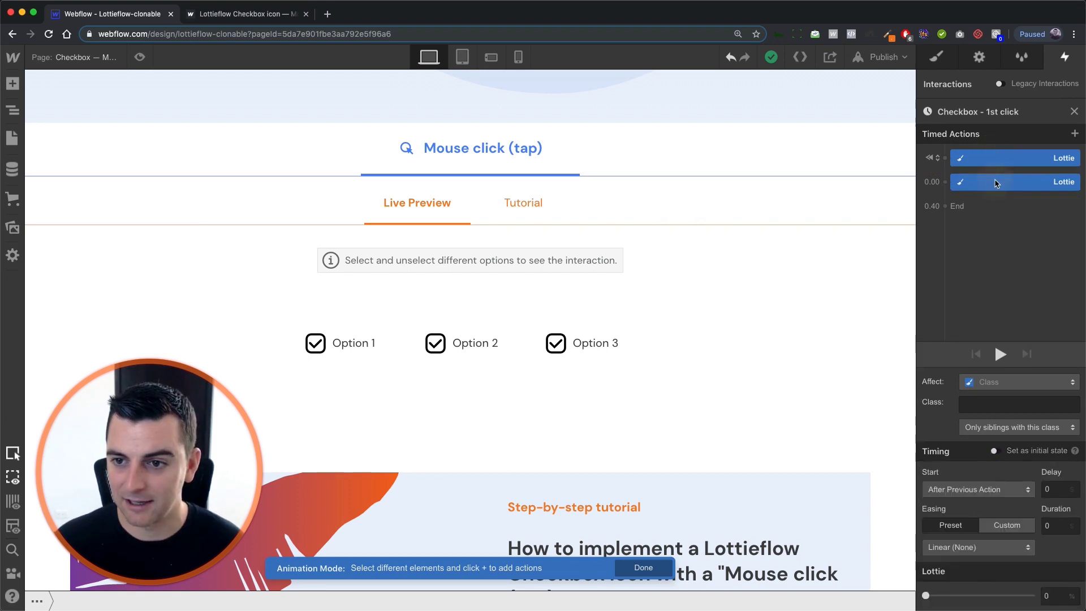
right_click(994, 179)
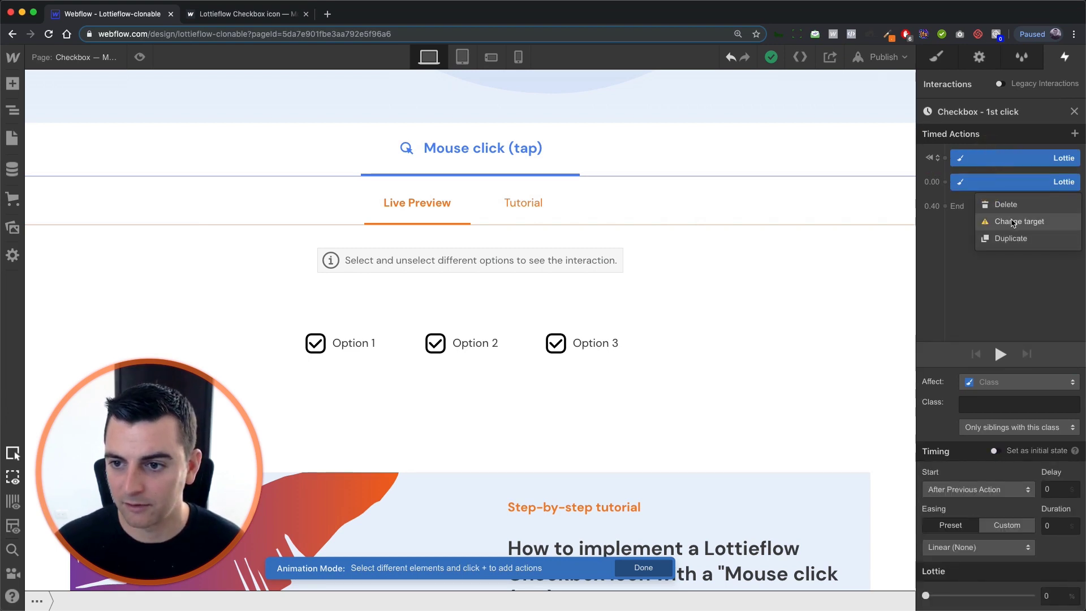
click(1015, 221)
click(13, 110)
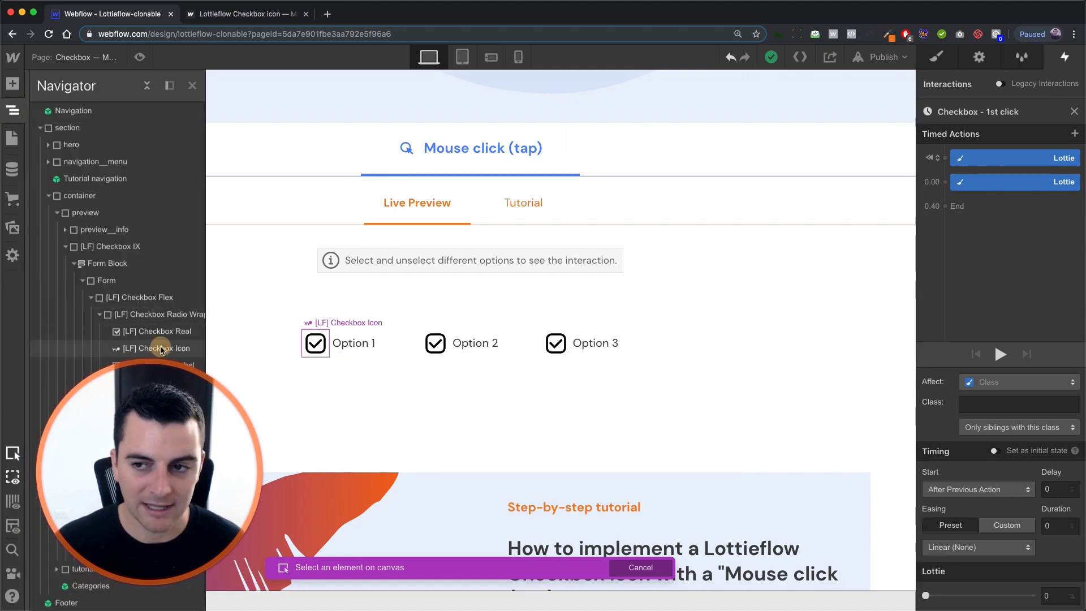
click(159, 348)
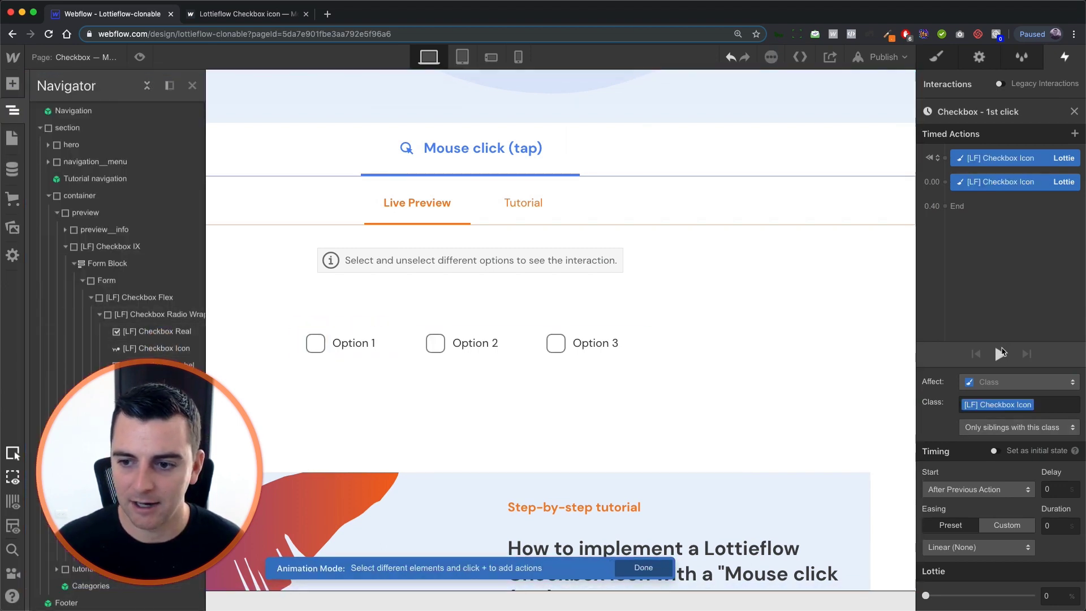
- Preview the retargeted checkbox animation twice and close the 1st-click animation editor
click(999, 354)
click(1000, 354)
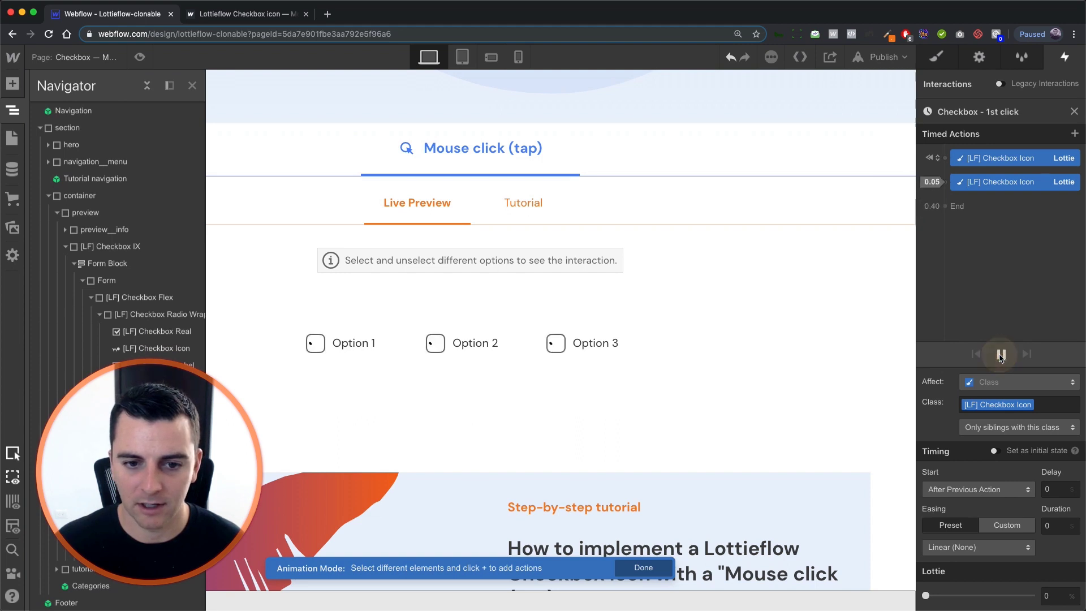
click(1075, 113)
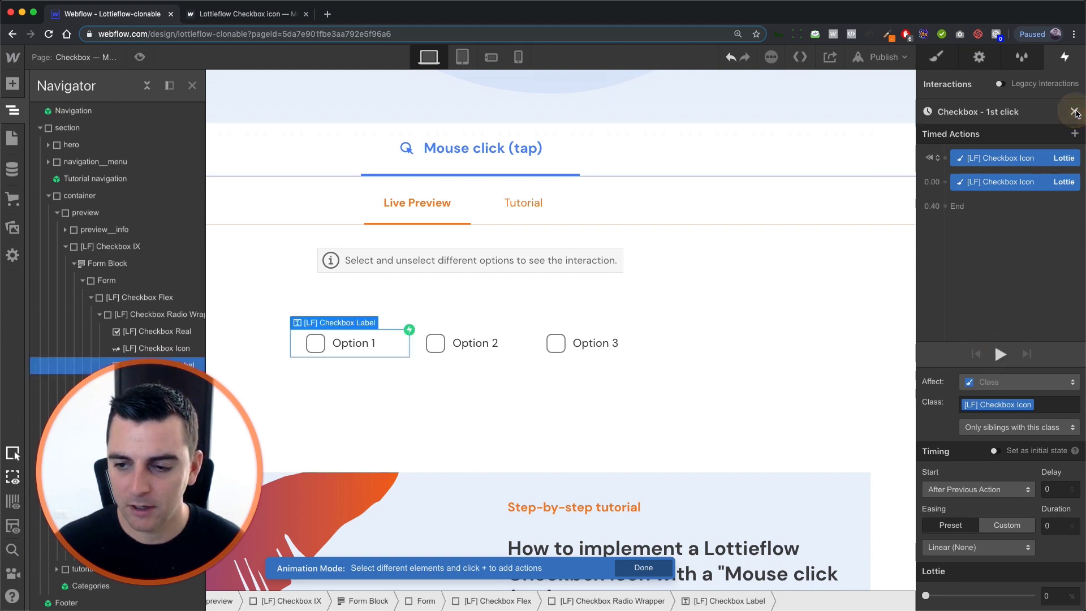
- Assign Checkbox - 2nd click to the second click and preview its 0.2 s [LF] Checkbox Icon Lottie action
click(983, 321)
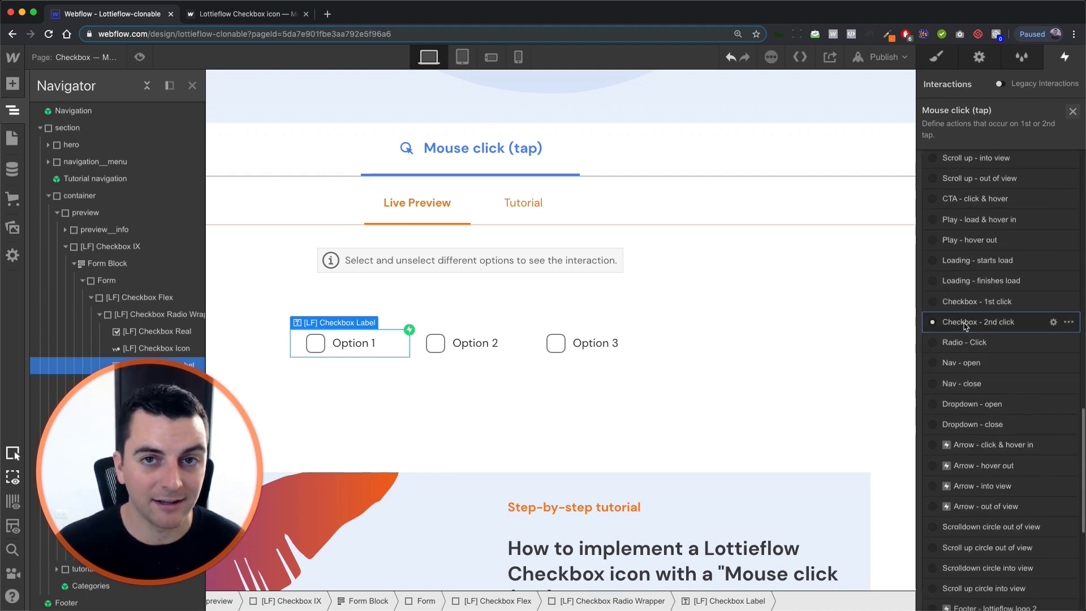
click(191, 85)
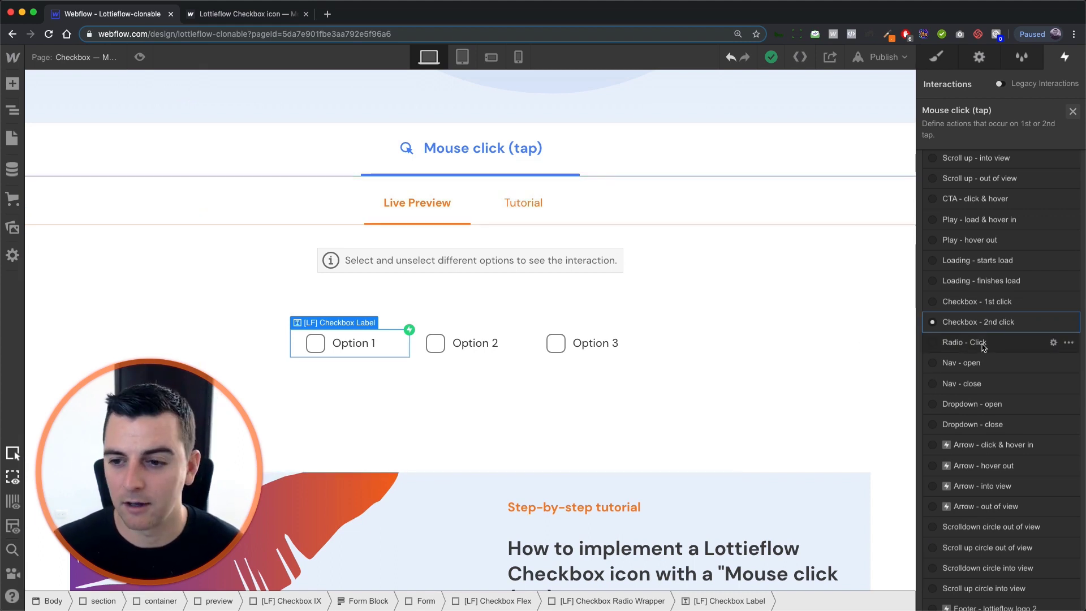
click(986, 321)
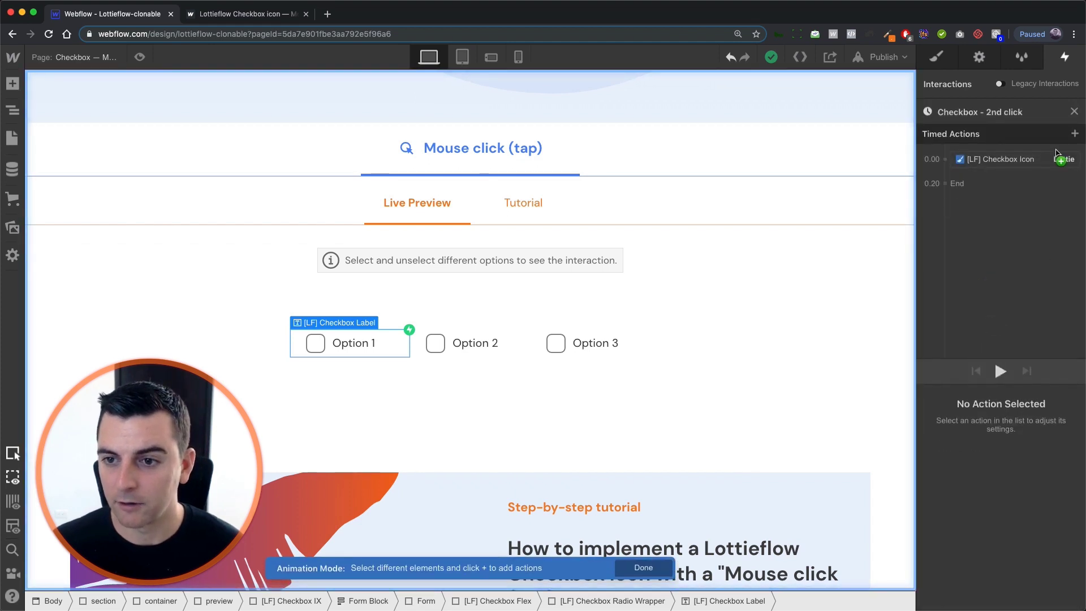
click(1015, 163)
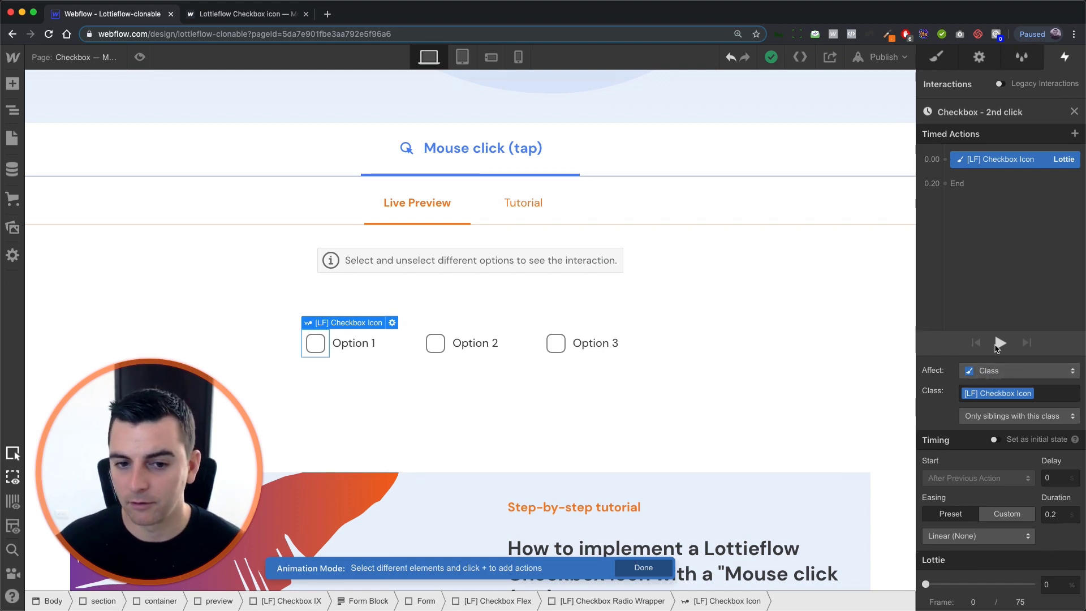
click(997, 346)
click(1000, 347)
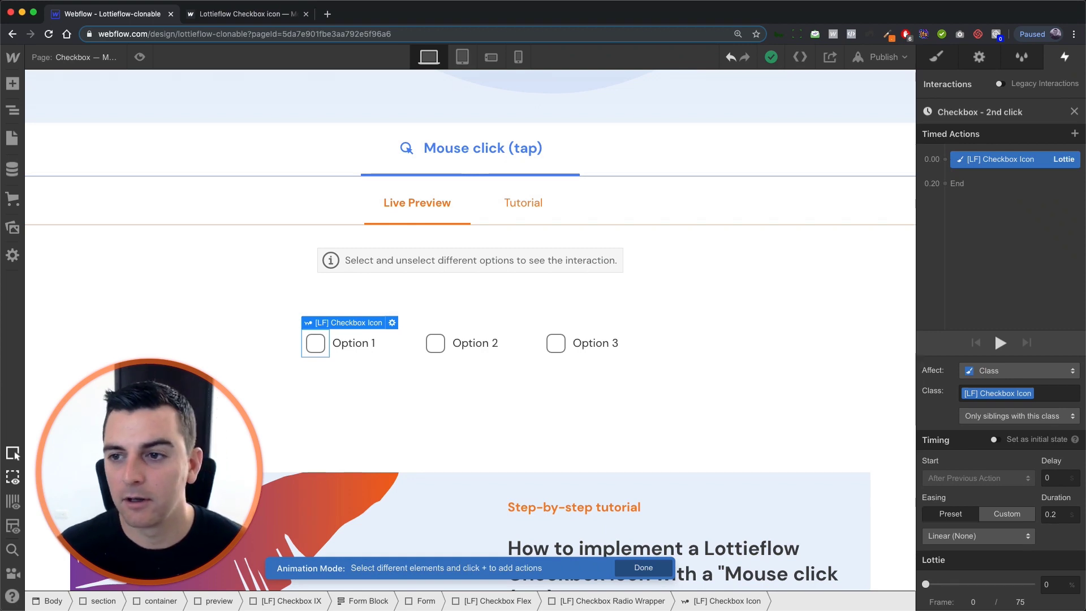
- Close the 2nd-click animation editor and switch to preview mode
click(1074, 112)
scroll(964, 326, down, 5)
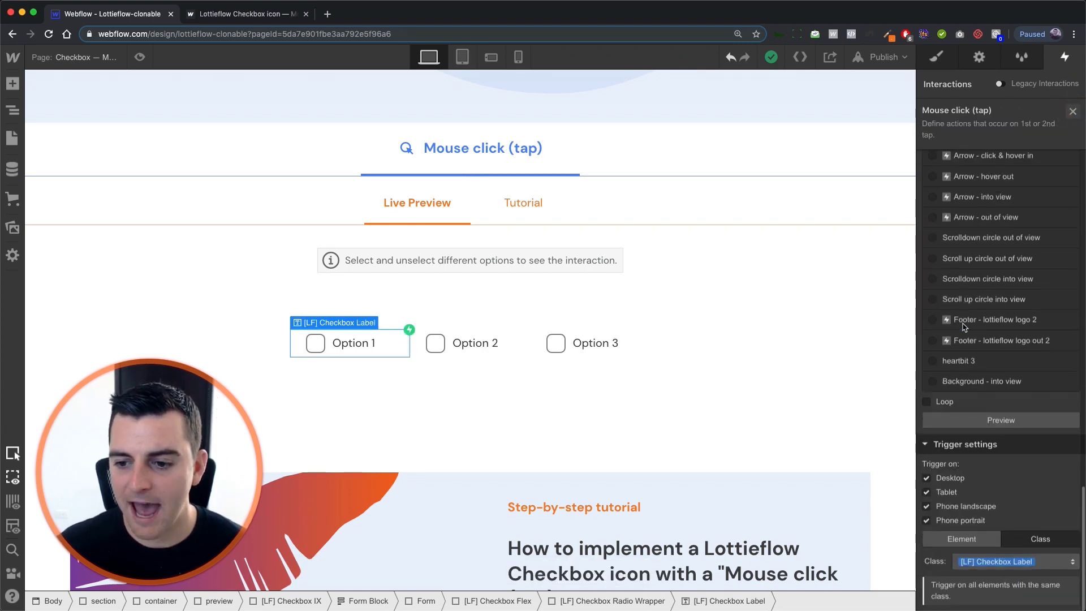
click(140, 57)
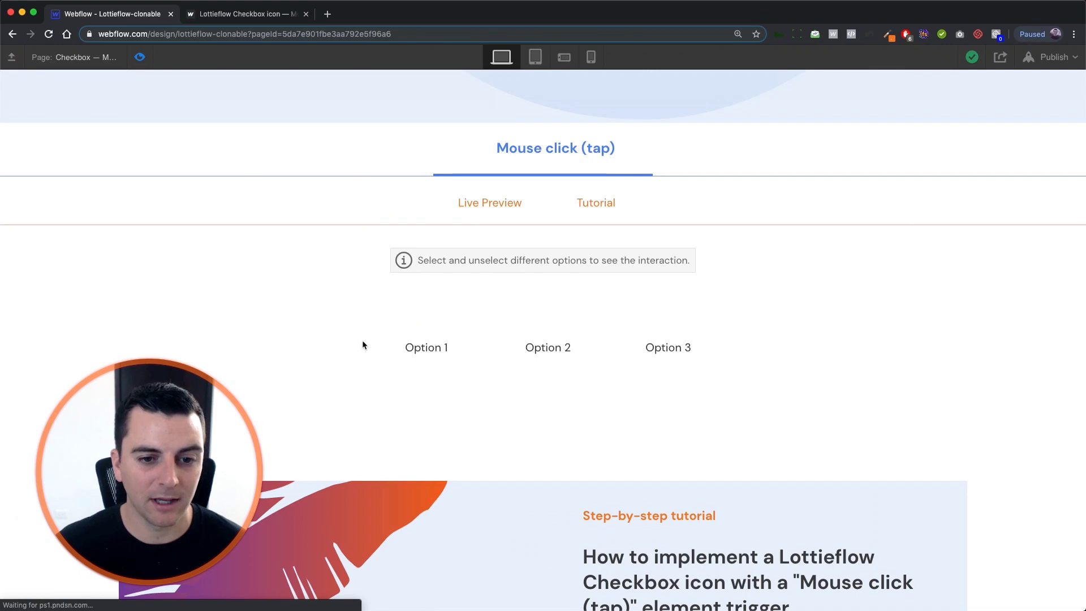
- Check and then uncheck Option 1 and Option 2 to test the Lottie checkbox animations
click(428, 352)
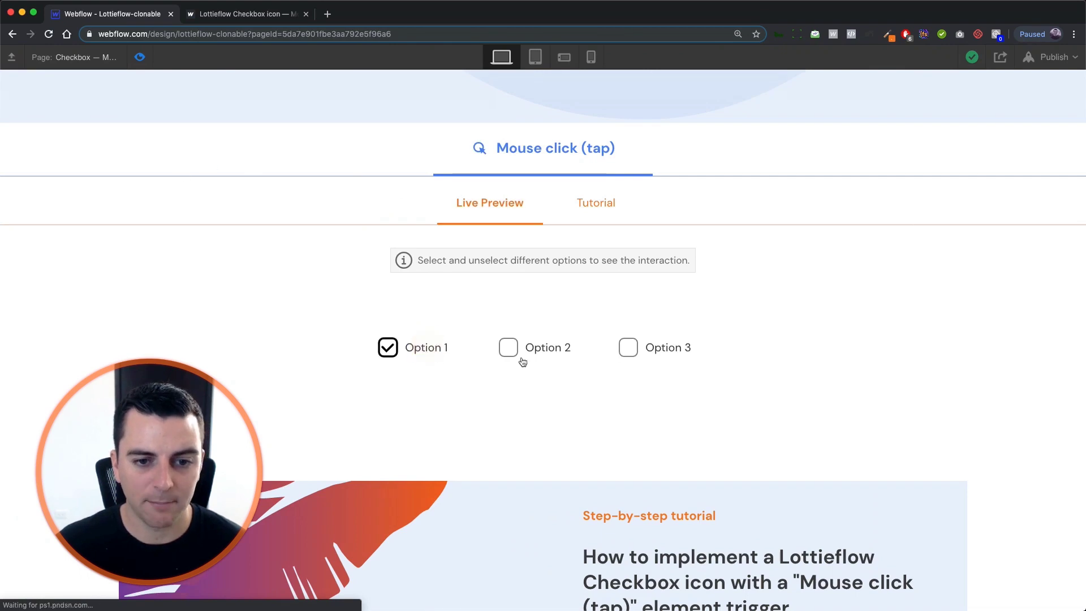
click(567, 353)
click(388, 347)
click(553, 347)
scroll(557, 352, up, 2)
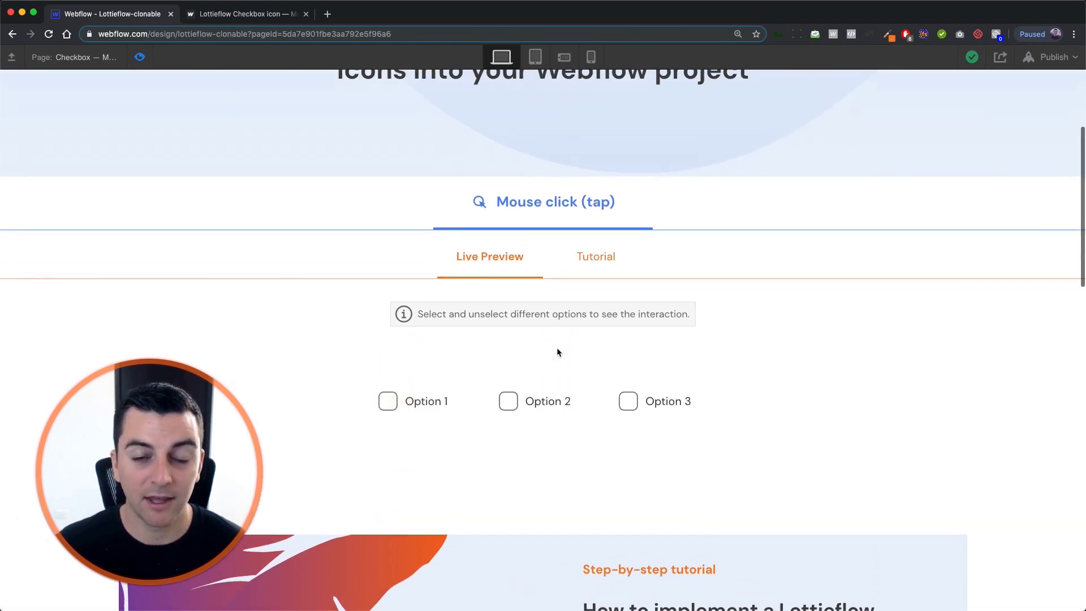